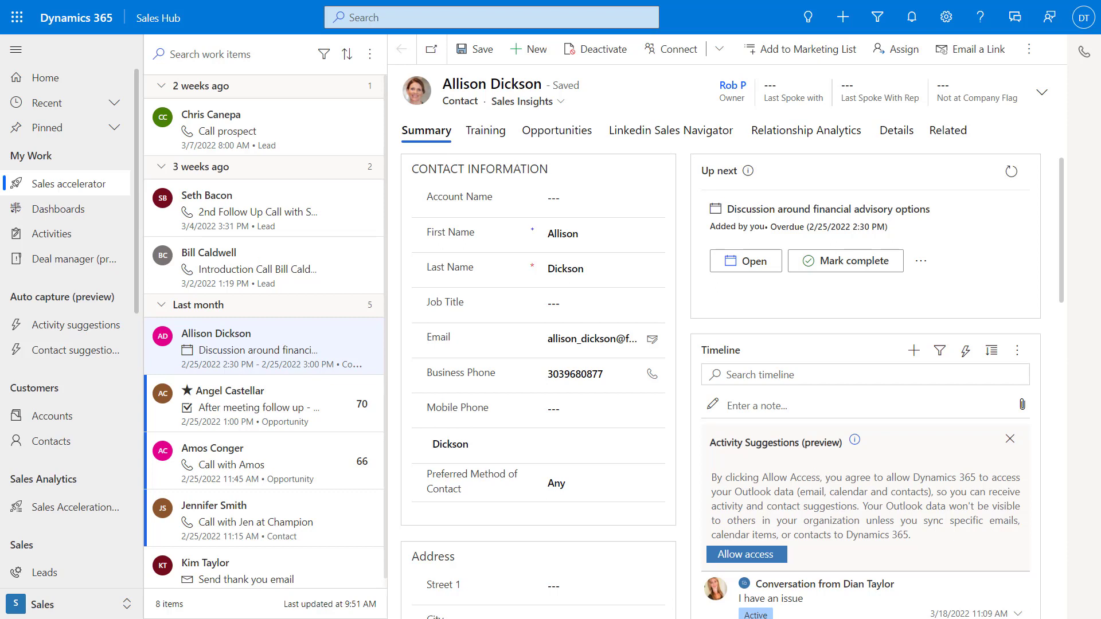
# Use the bottom-left area switcher to open the Sales Insights settings overview.
pyautogui.click(78, 609)
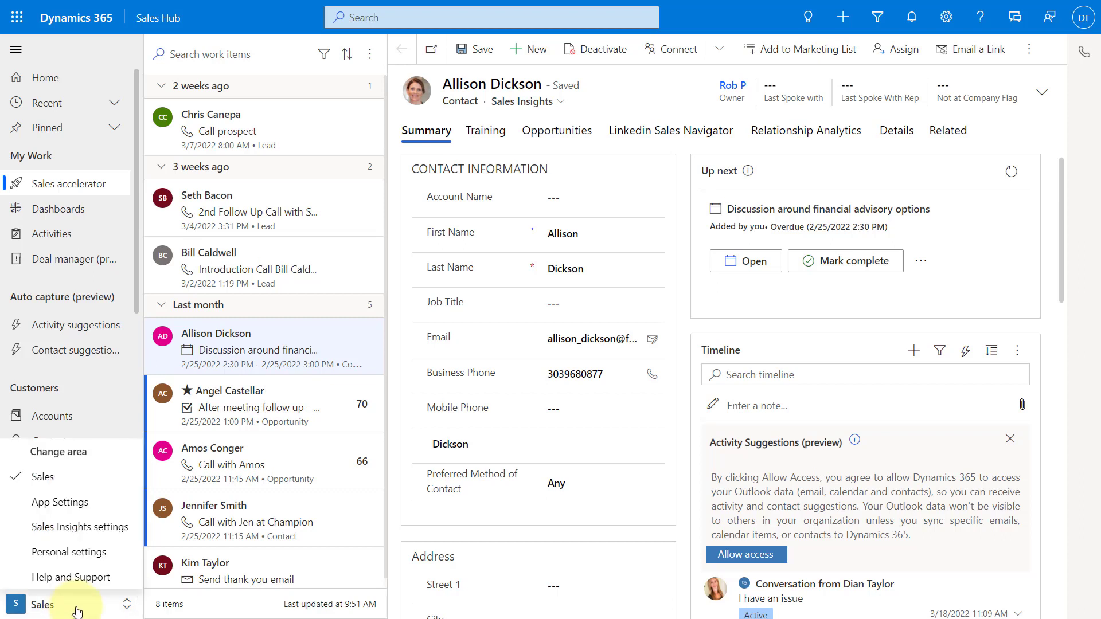
pyautogui.click(50, 528)
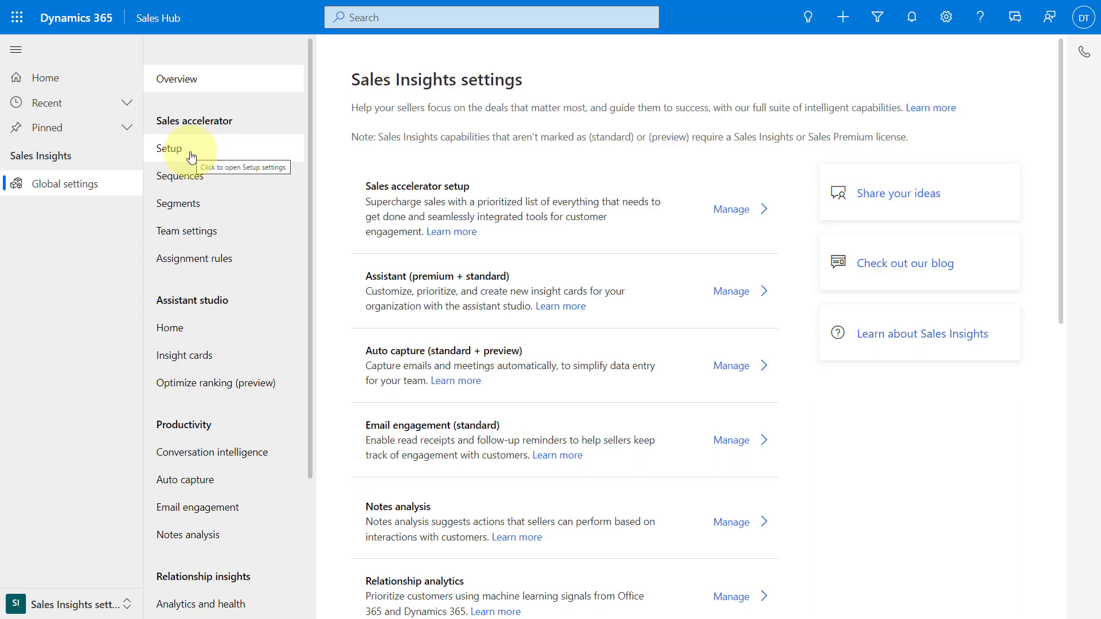
# Open Sales accelerator Setup and expand Sales acceleration reporting (preview), where reports show Enabled.
pyautogui.click(191, 156)
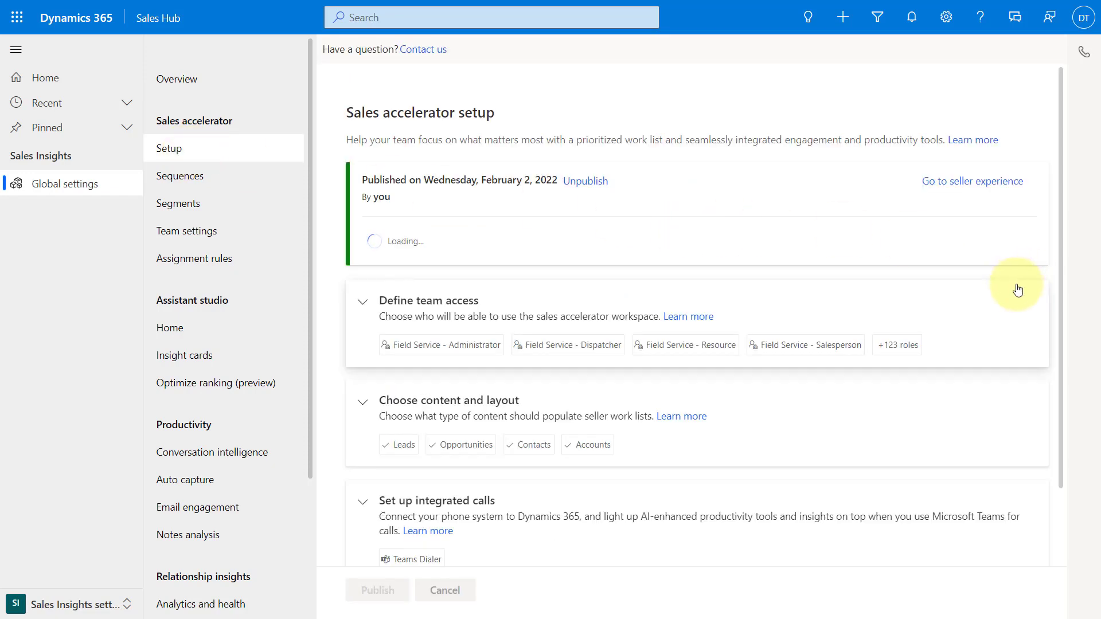
pyautogui.scroll(-2, 1010, 289)
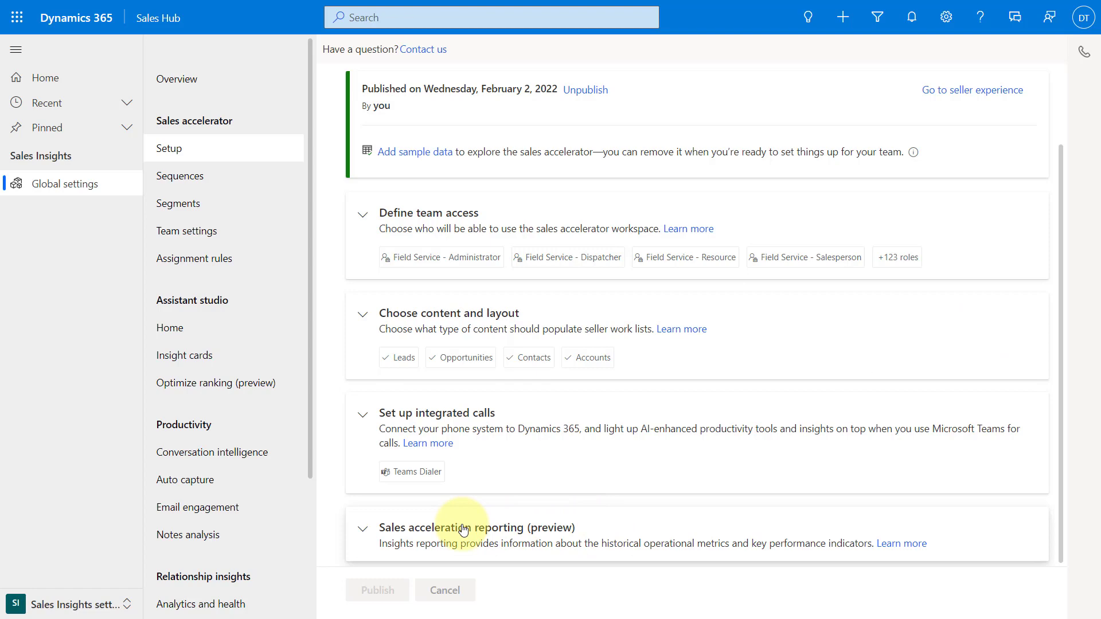
pyautogui.click(464, 528)
pyautogui.scroll(-3, 491, 516)
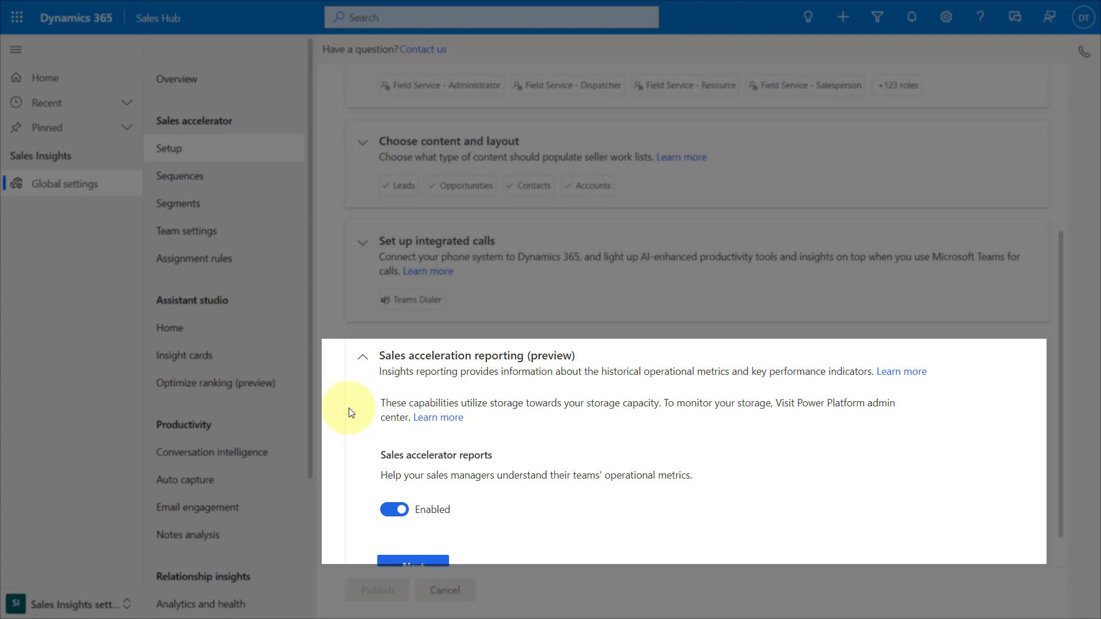
pyautogui.scroll(-1, 353, 419)
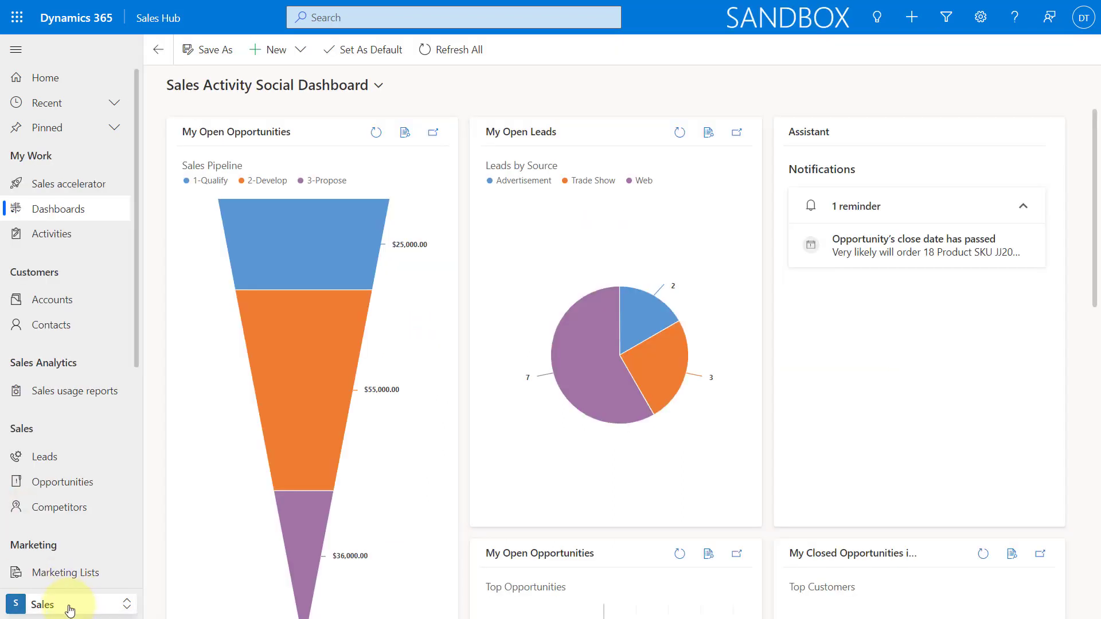
# Return to Sales Insights settings and open the Sales accelerator Workspace page.
pyautogui.click(68, 604)
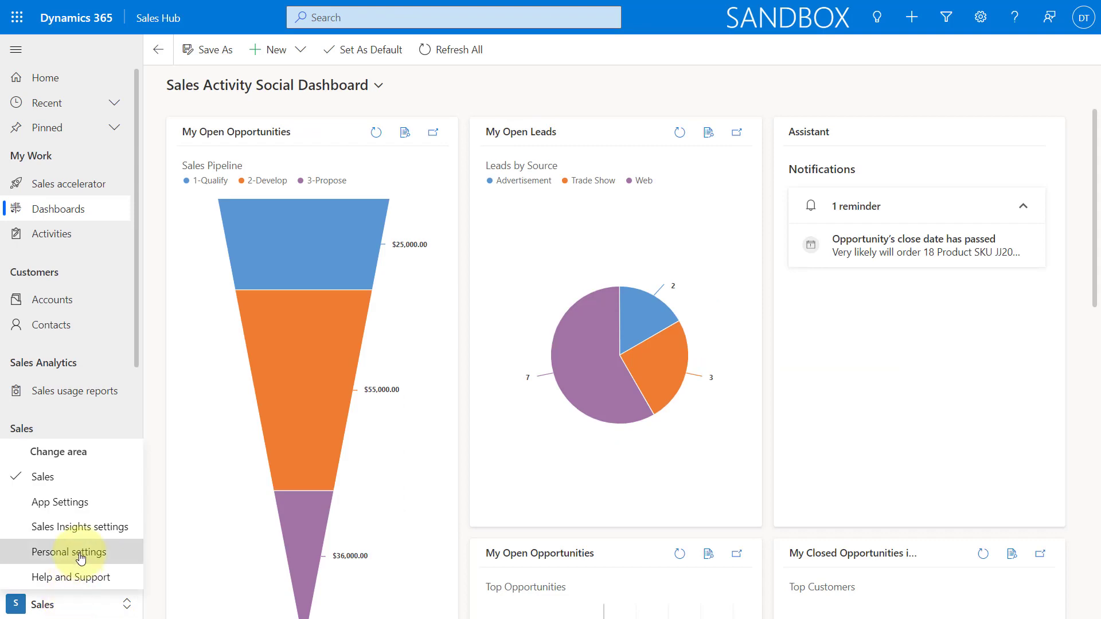
pyautogui.click(81, 526)
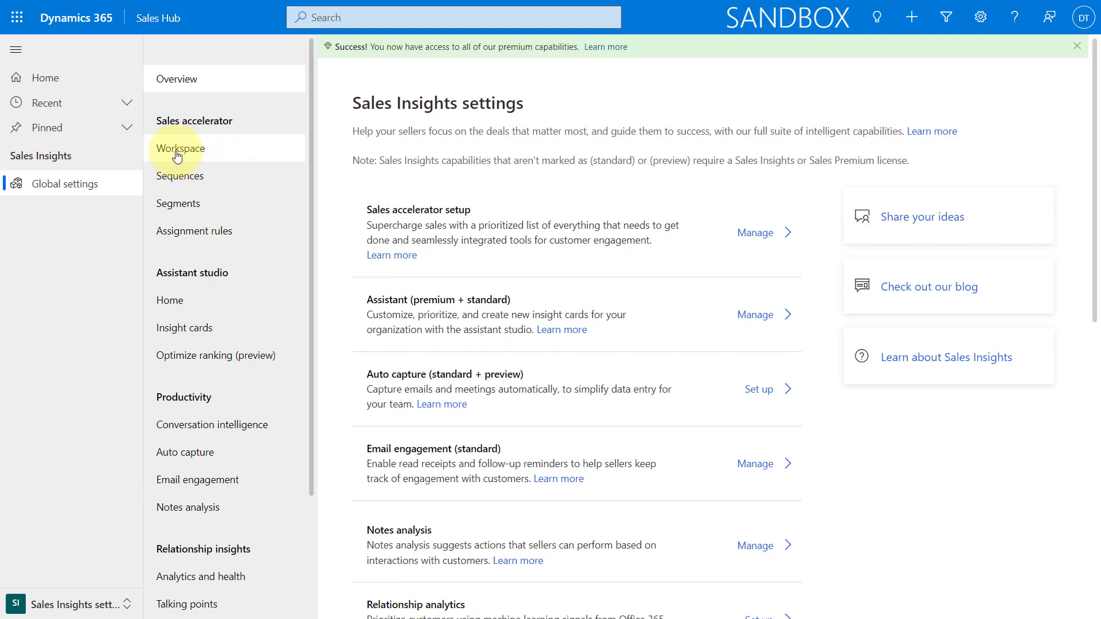
pyautogui.click(176, 154)
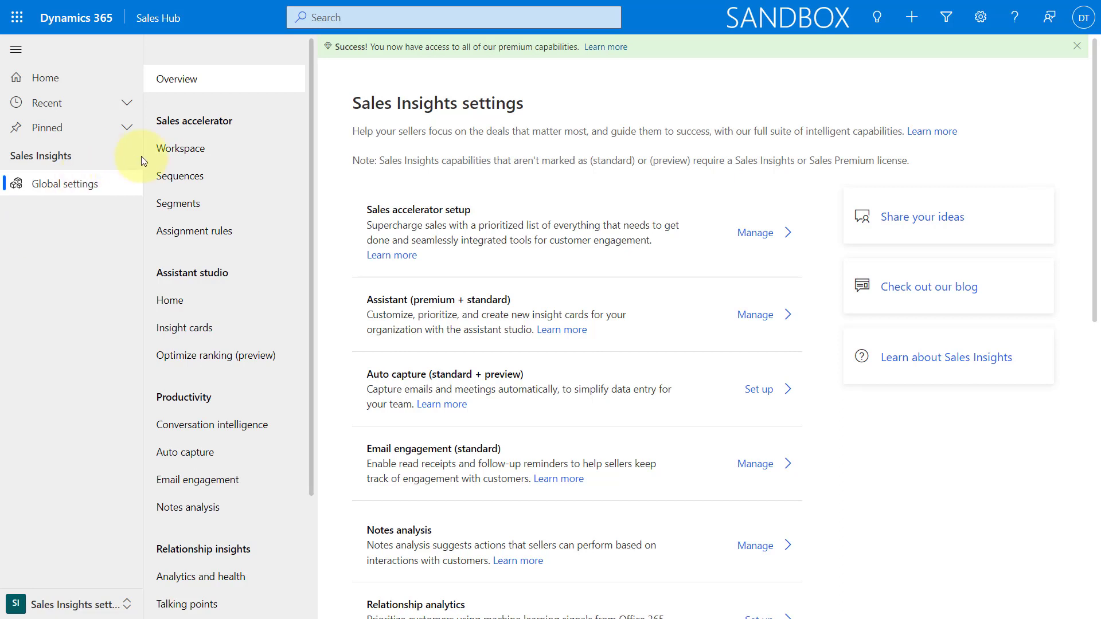
pyautogui.click(178, 154)
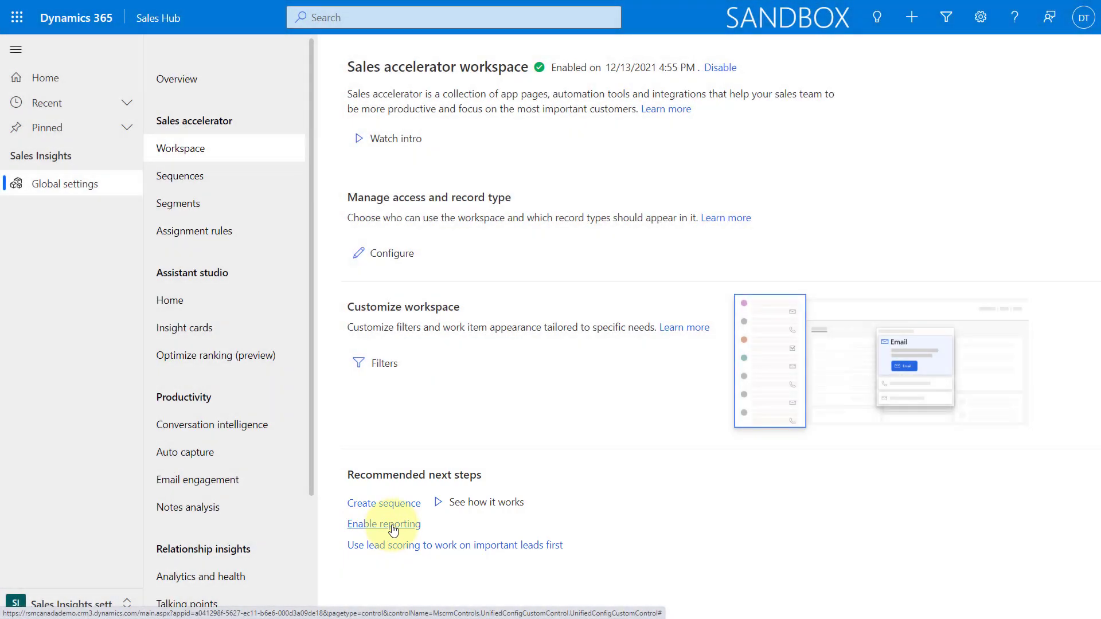
pyautogui.click(394, 527)
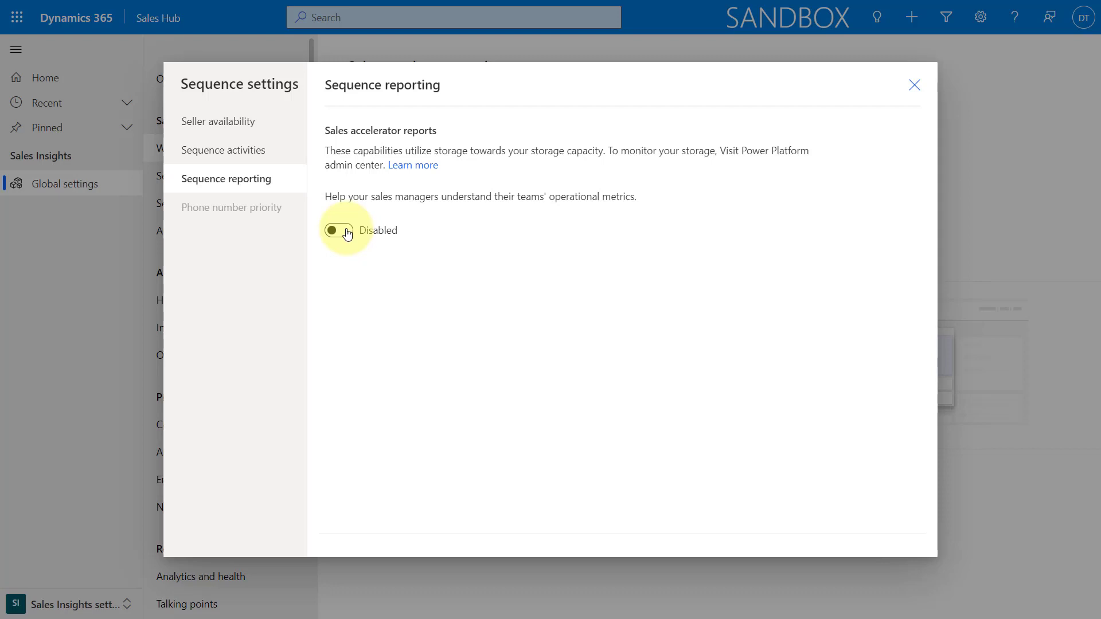
pyautogui.click(915, 85)
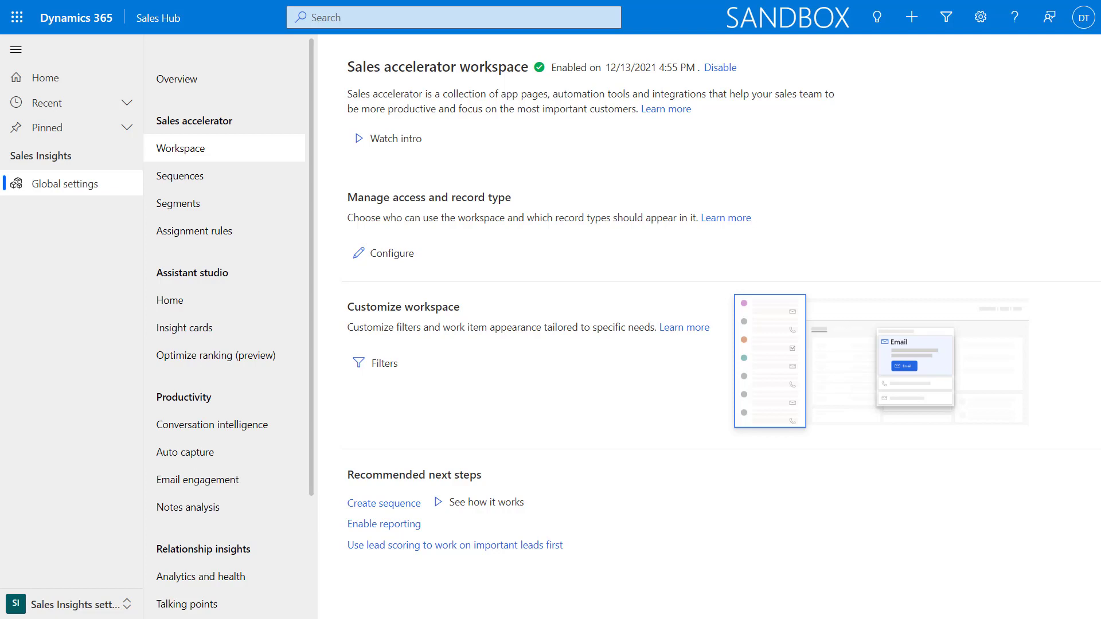
# Switch back to the Sales area and scroll through the Sales accelerator work list.
pyautogui.click(90, 603)
pyautogui.click(74, 479)
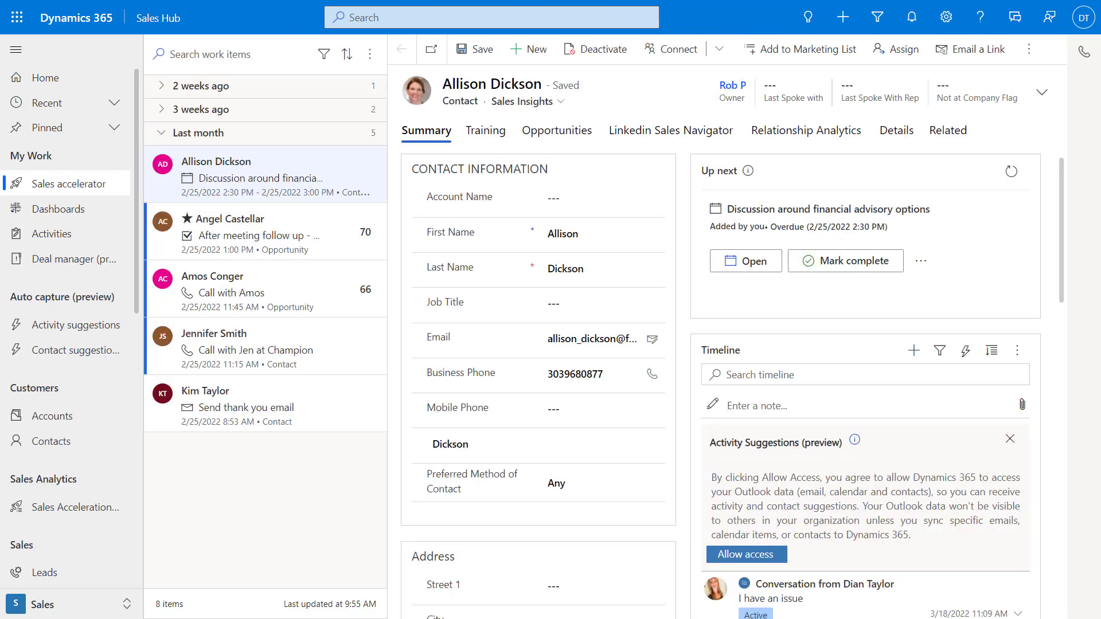
pyautogui.scroll(-1, 81, 547)
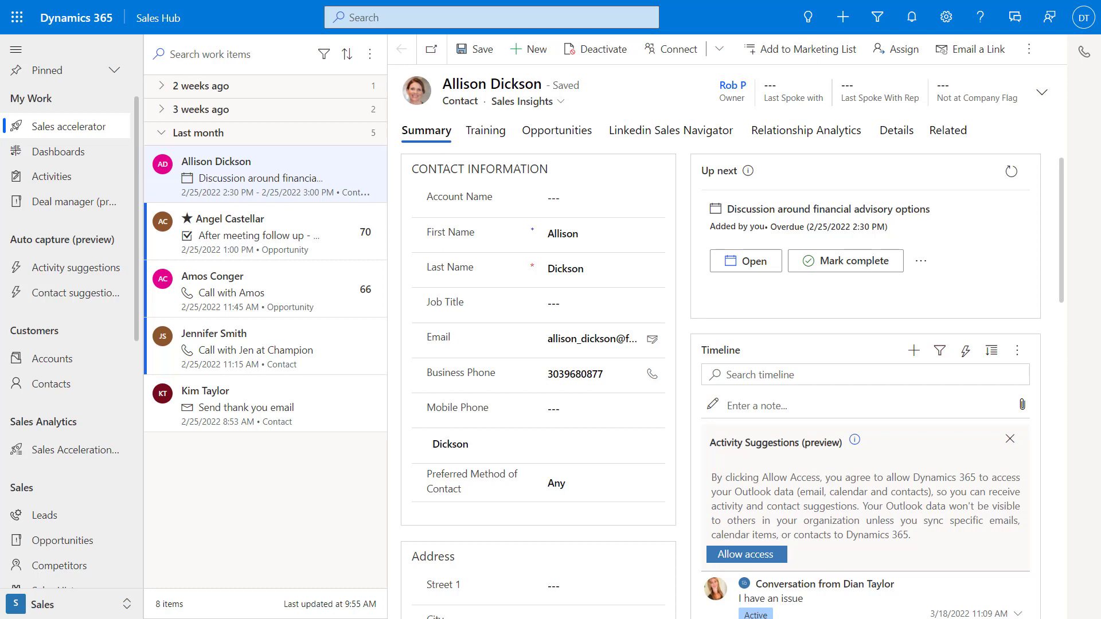
# Open Sales Acceleration Reports under Sales Analytics to show the Sequence Reporting dashboard.
pyautogui.click(80, 456)
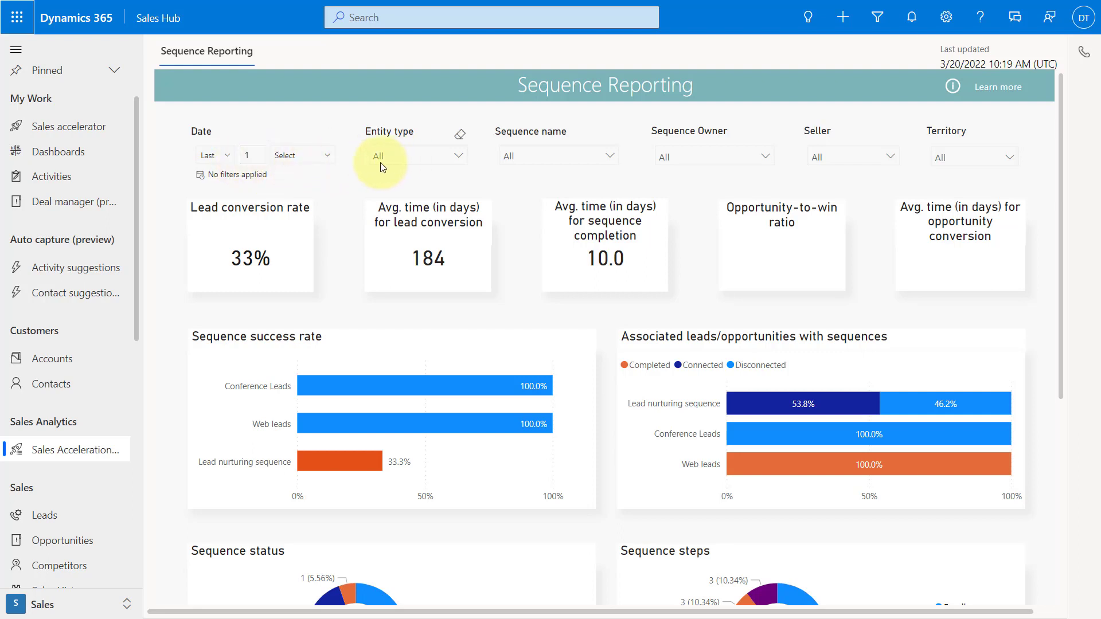
pyautogui.click(216, 155)
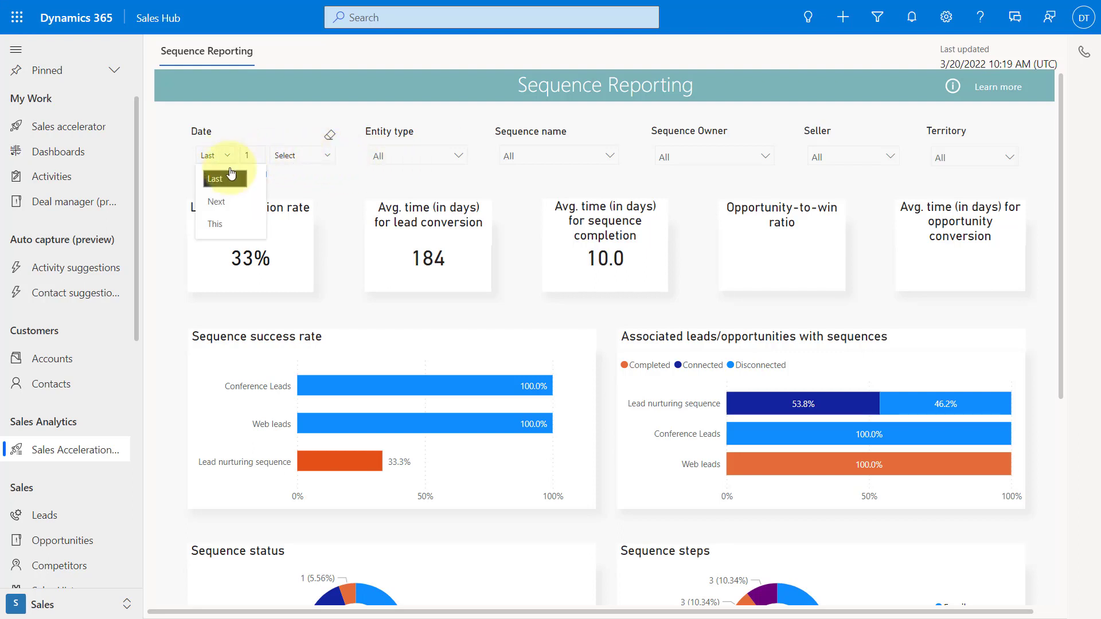
pyautogui.click(327, 155)
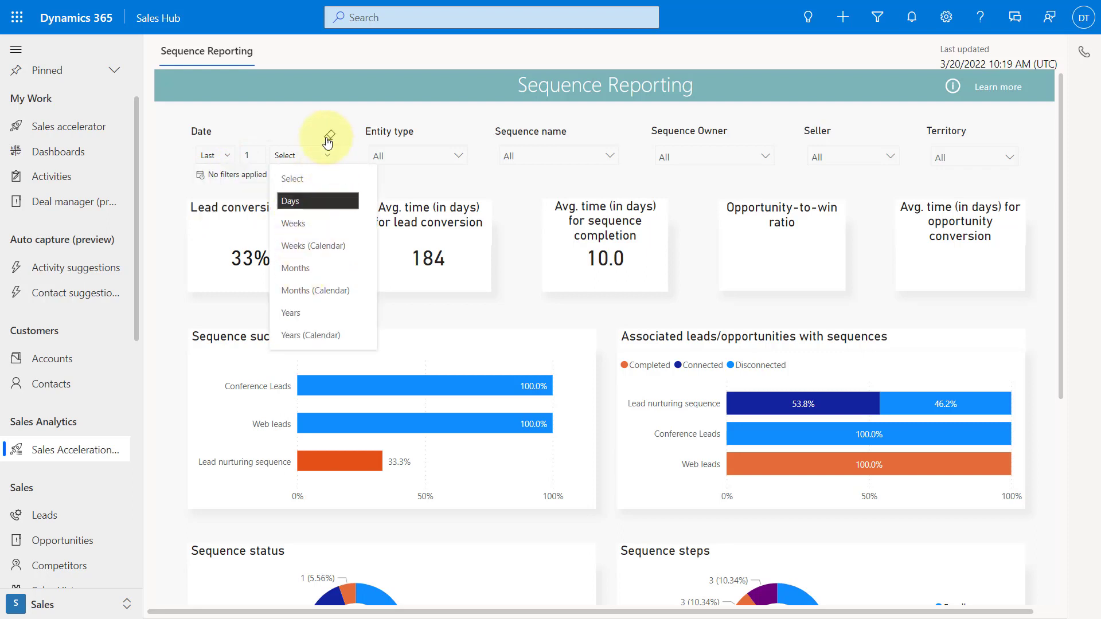
pyautogui.click(322, 137)
pyautogui.click(459, 156)
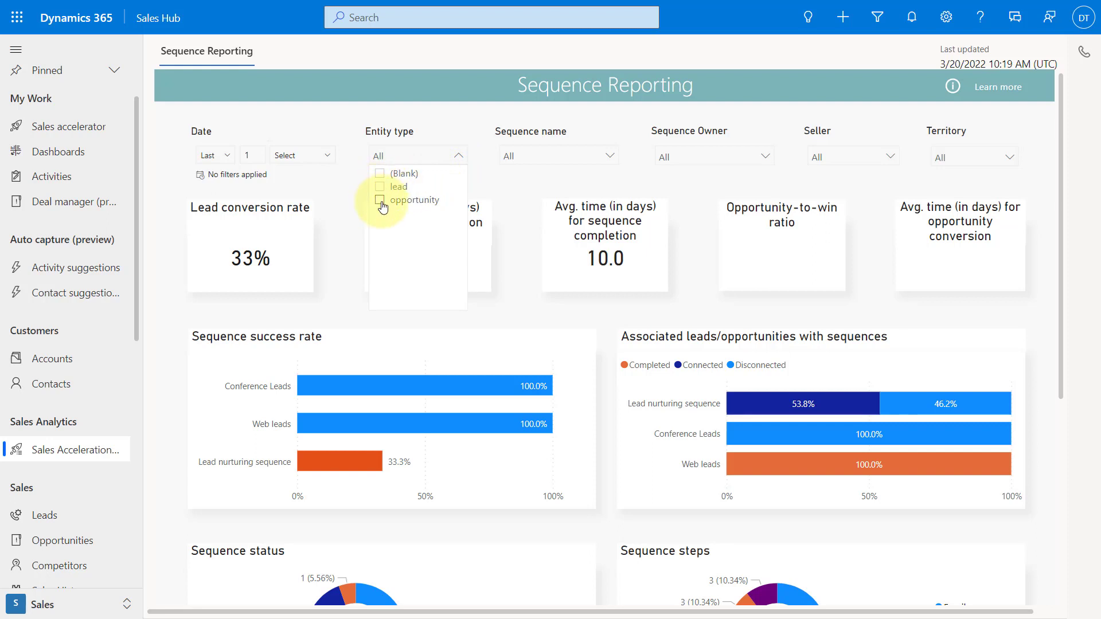
pyautogui.click(442, 123)
pyautogui.click(605, 155)
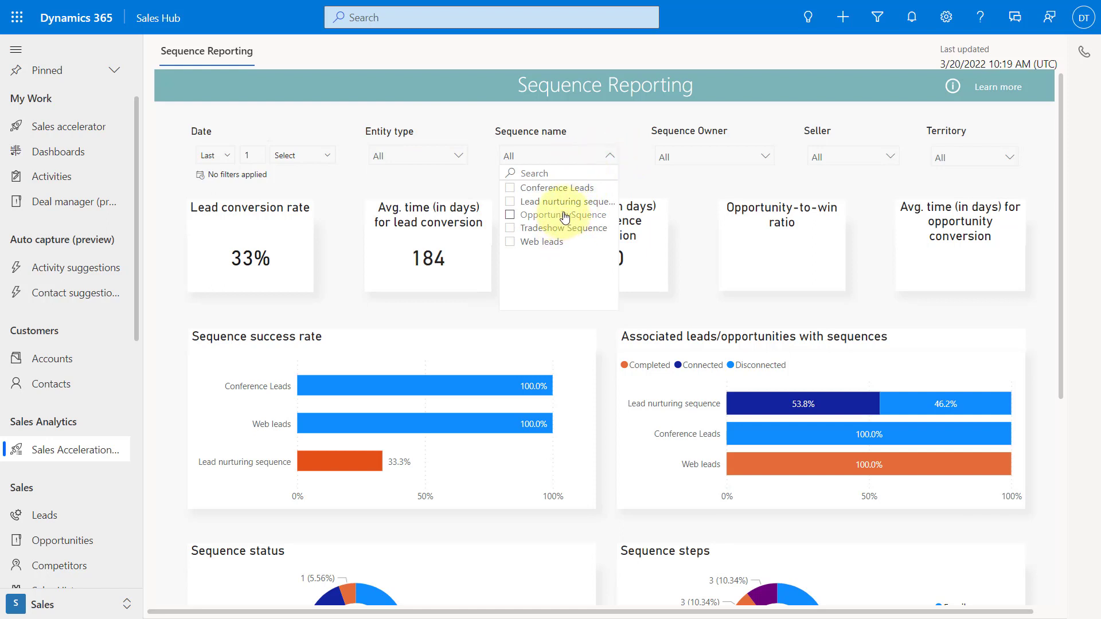
pyautogui.click(765, 157)
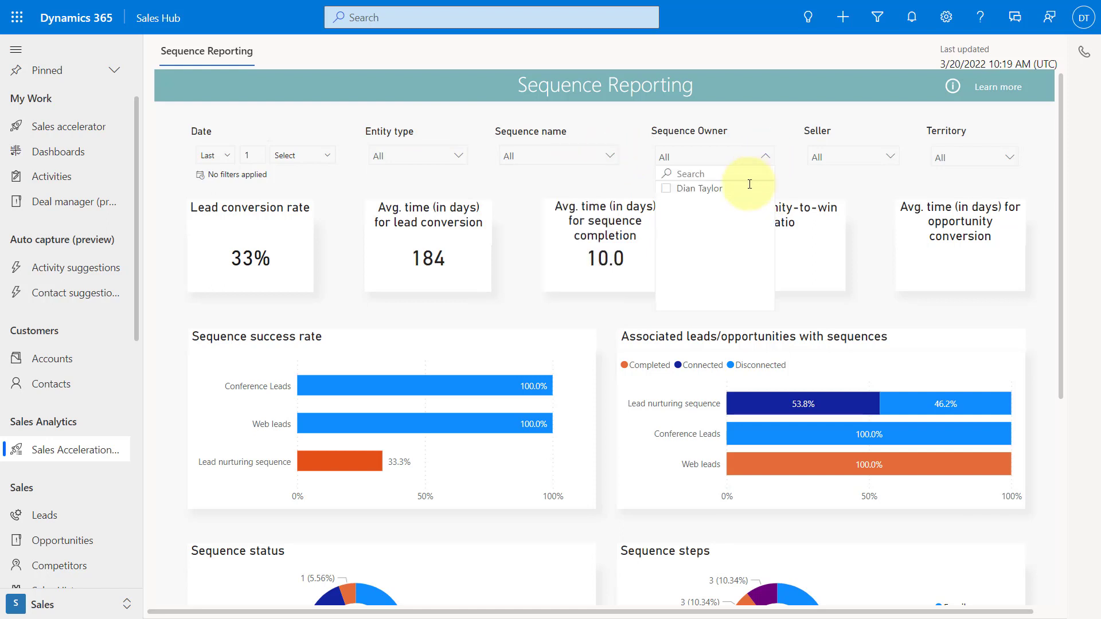
pyautogui.click(740, 126)
pyautogui.click(891, 158)
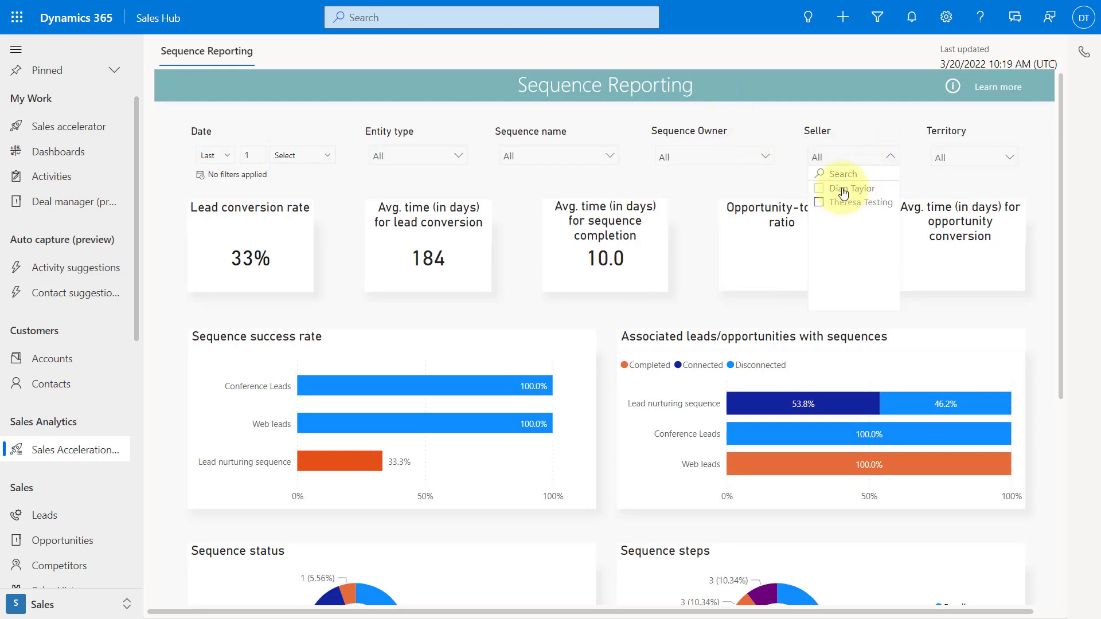
pyautogui.click(862, 121)
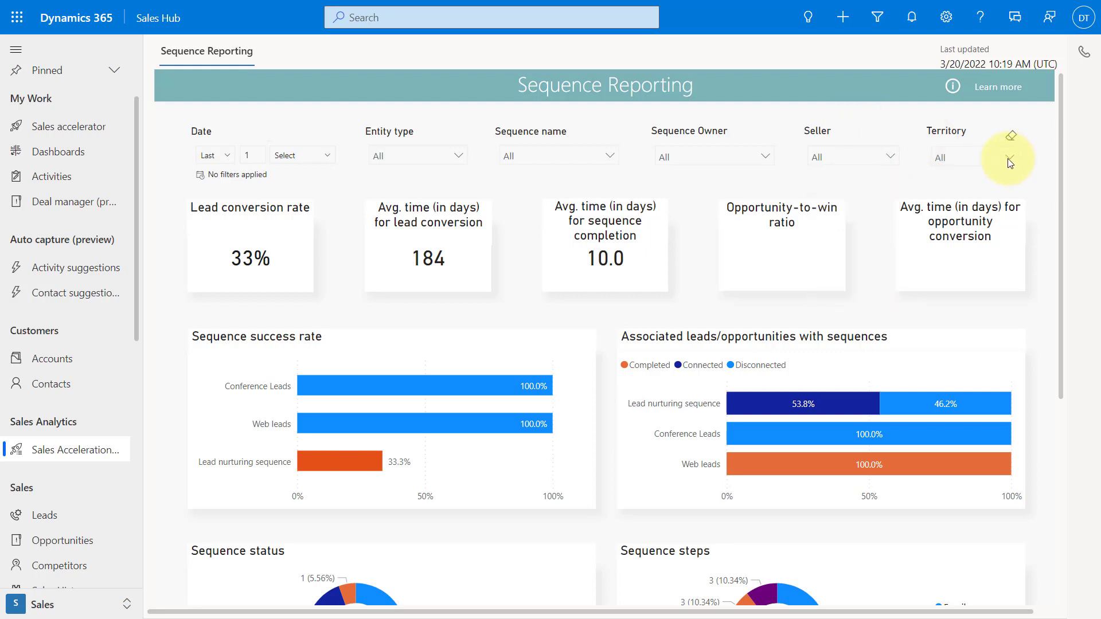
pyautogui.click(1008, 157)
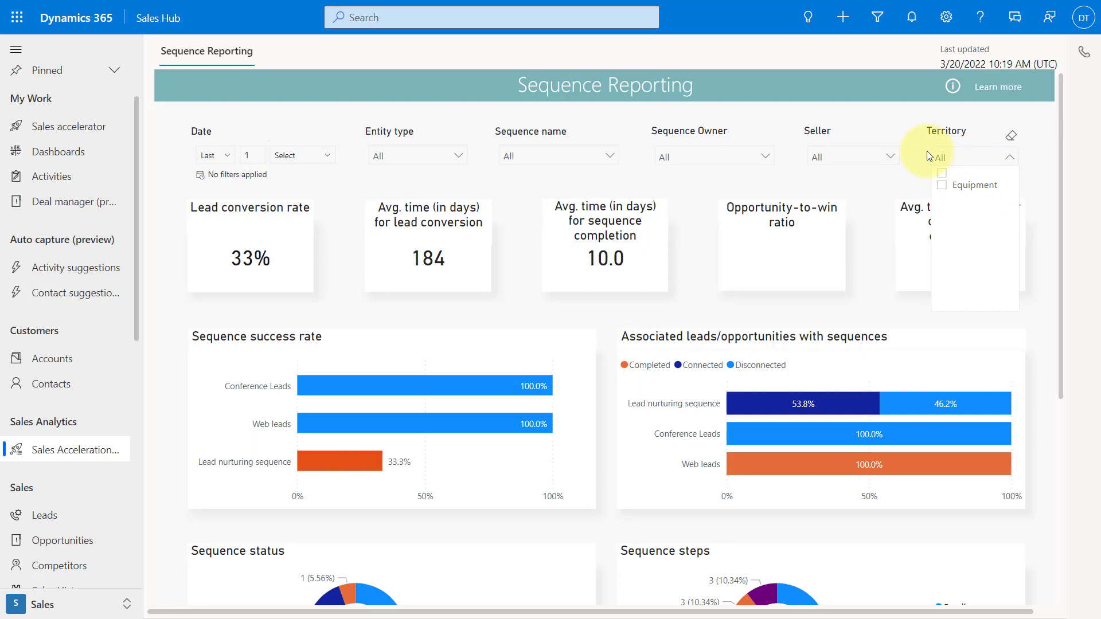
pyautogui.click(867, 116)
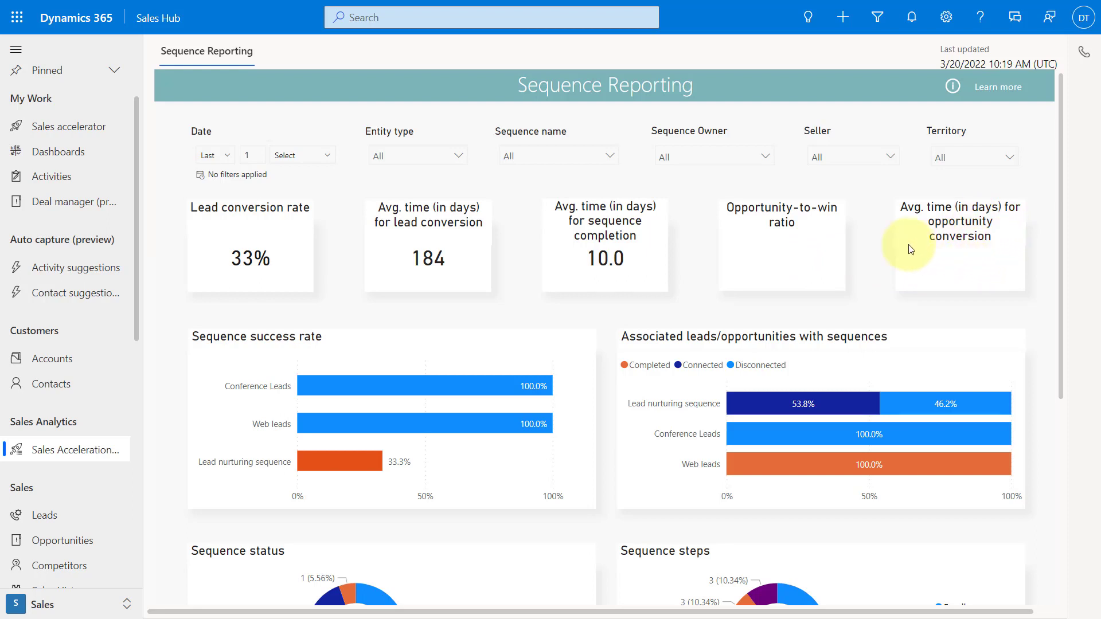
# Scroll down the Sequence Reporting charts and toggle the Open slice highlight in Sequence steps by status.
pyautogui.scroll(-3, 590, 278)
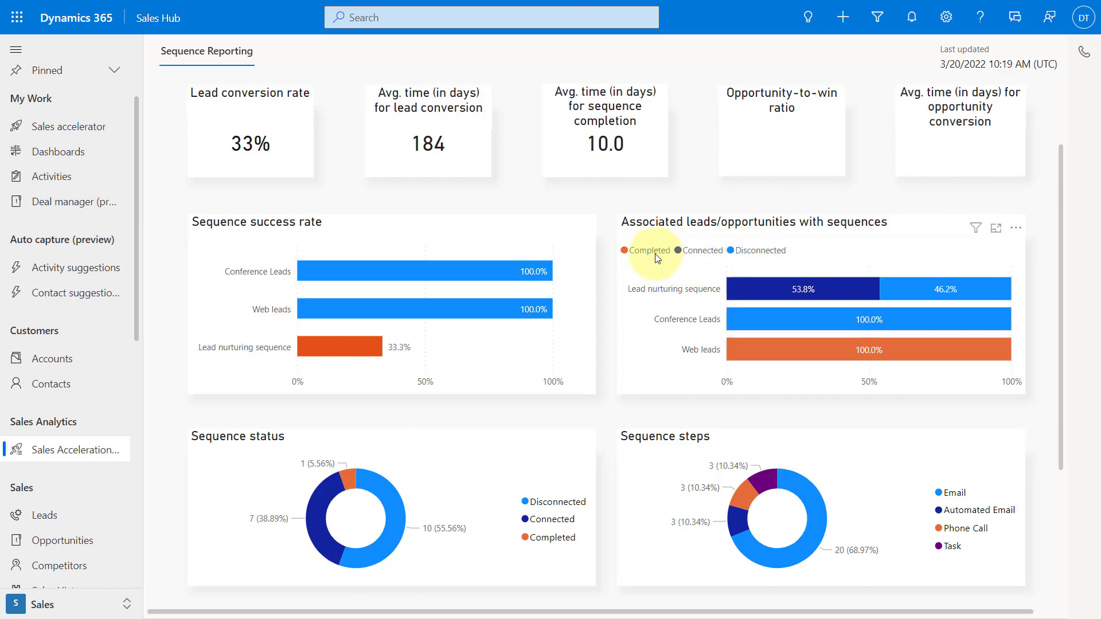
pyautogui.scroll(-3, 622, 313)
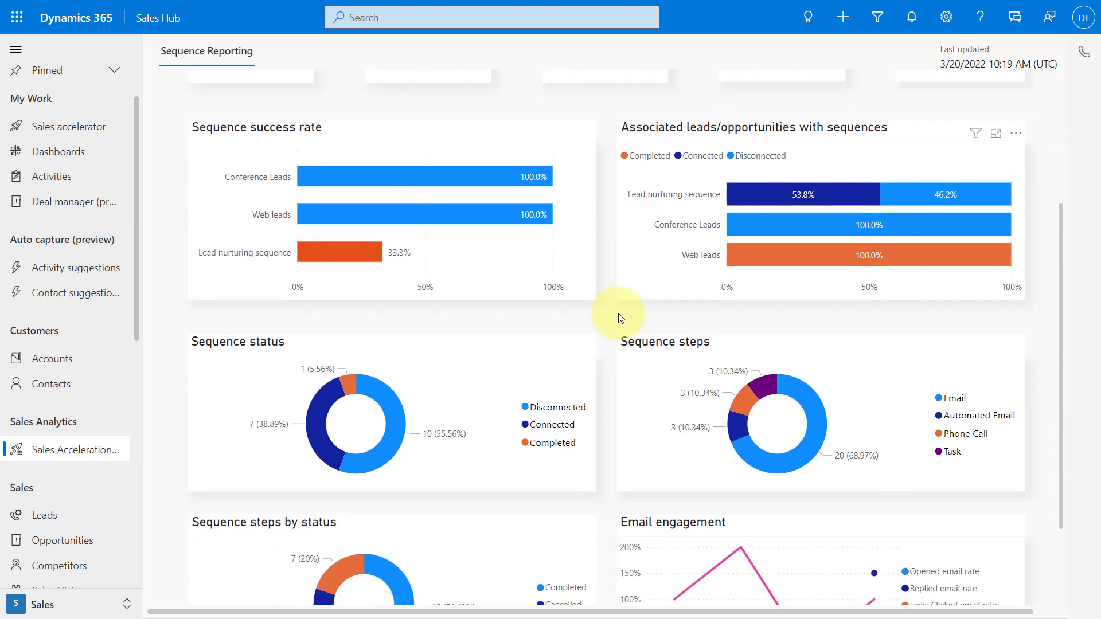
pyautogui.scroll(-1, 621, 315)
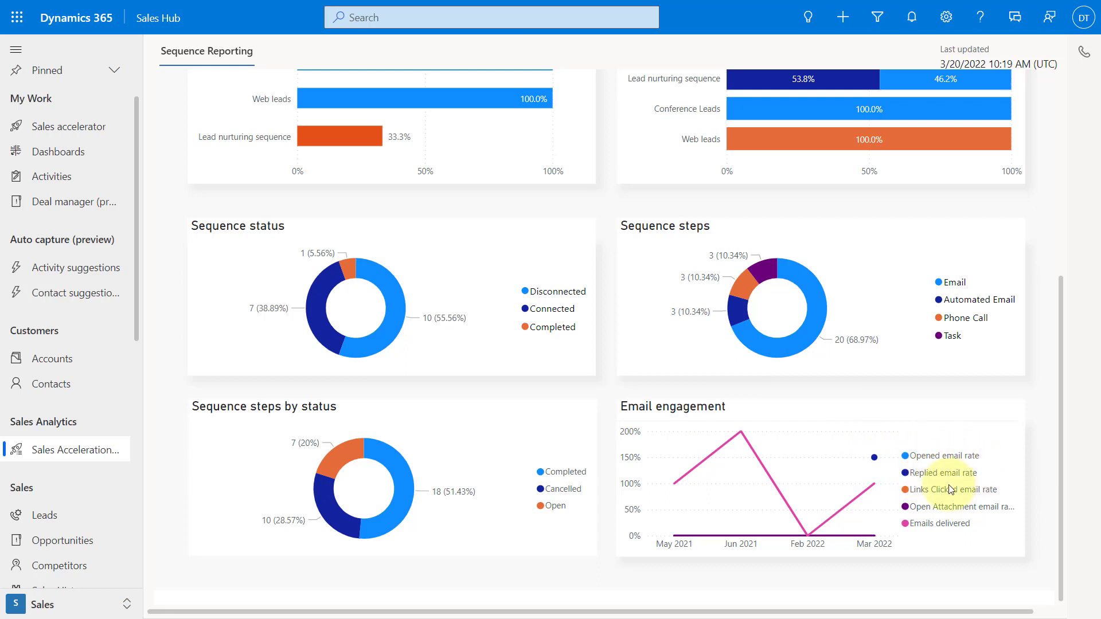
pyautogui.click(344, 460)
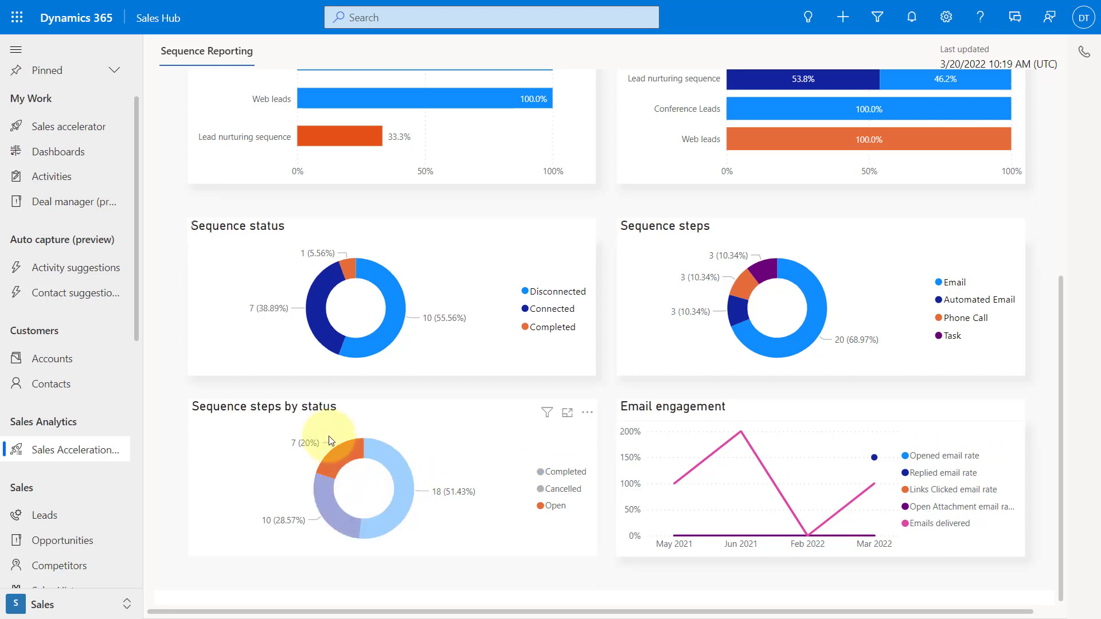
pyautogui.click(351, 456)
# Highlight the Completed slice in Sequence status, then clear the highlight.
pyautogui.click(346, 273)
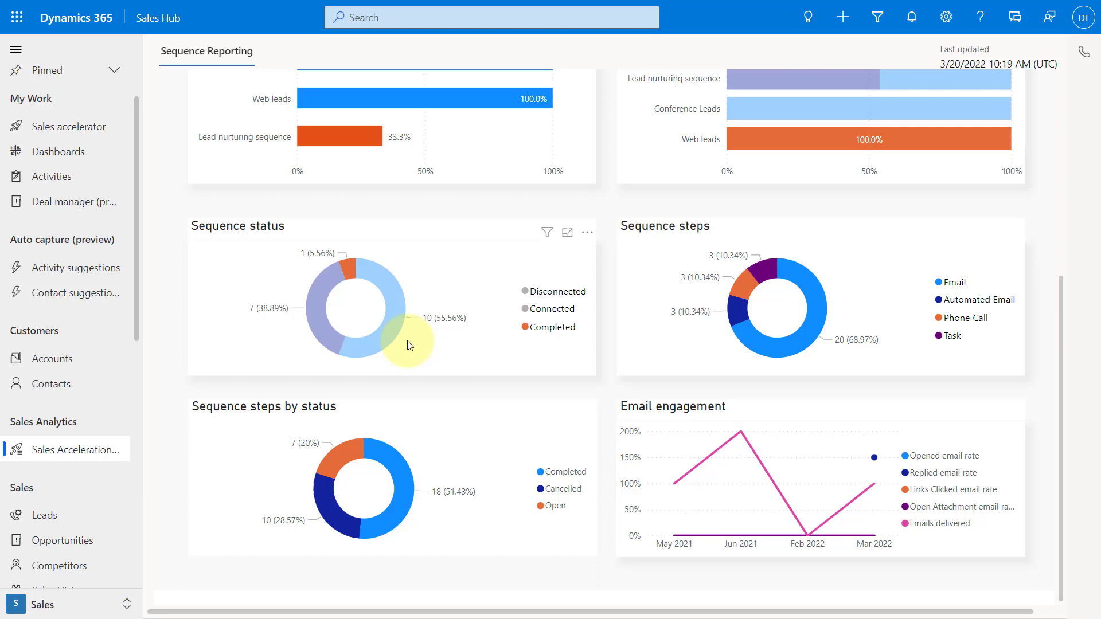
pyautogui.scroll(2, 445, 363)
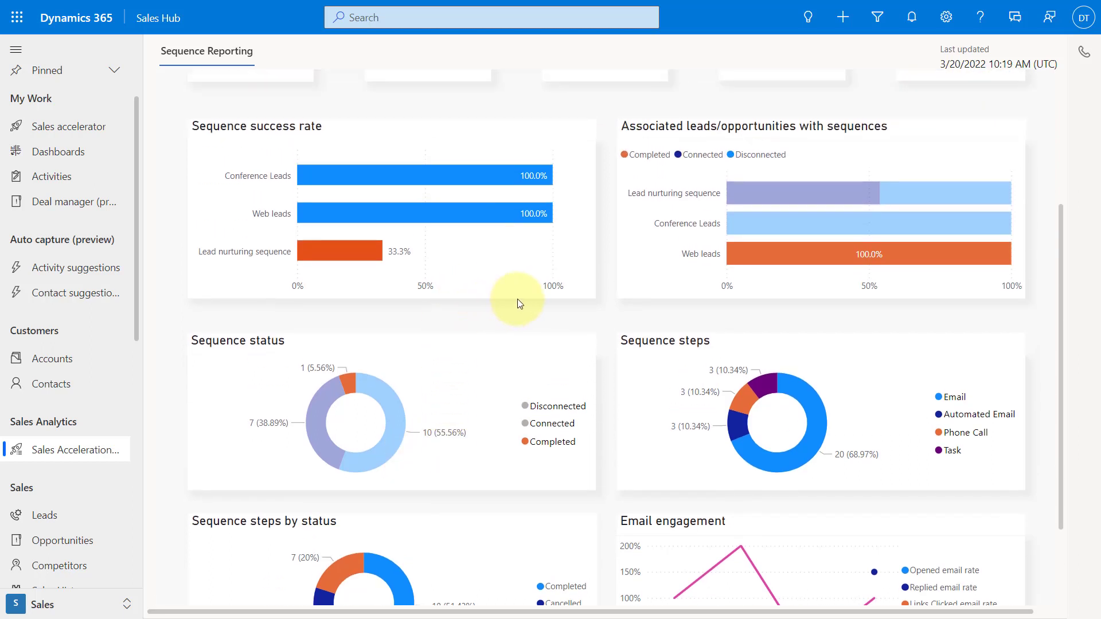
pyautogui.click(347, 384)
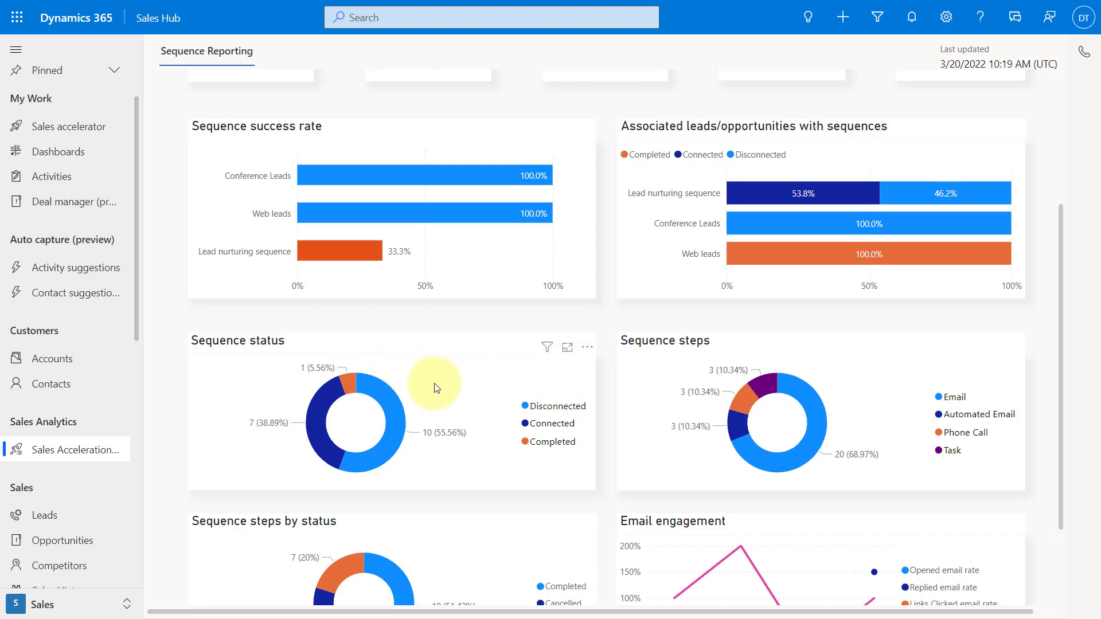
# Open the Sequence status chart's More options menu, then dismiss it with Esc.
pyautogui.click(587, 350)
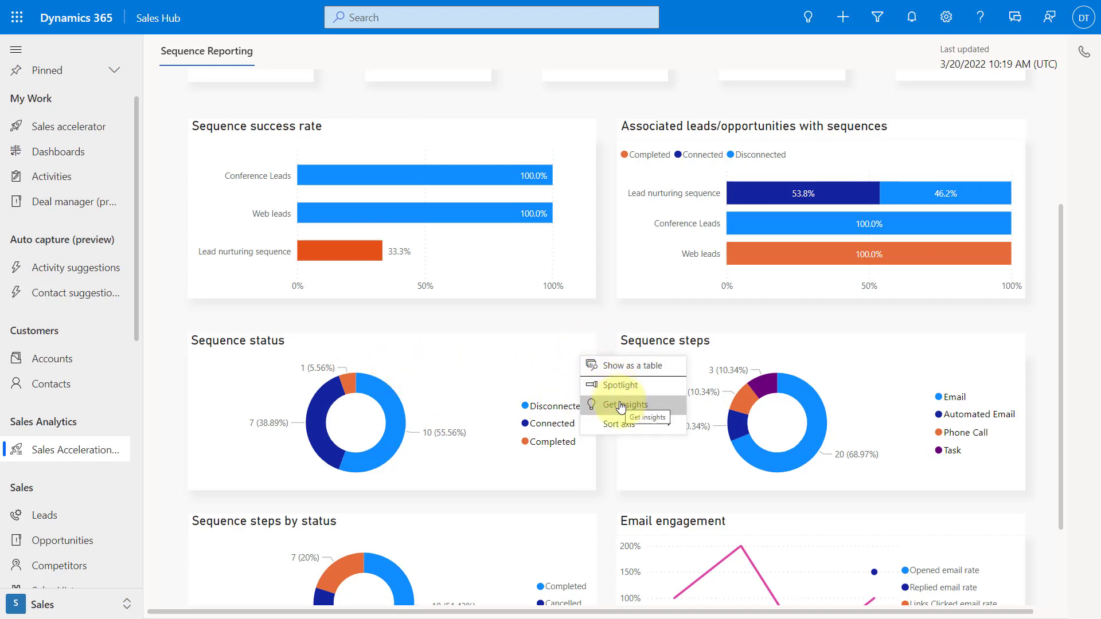
pyautogui.moveTo(643, 427)
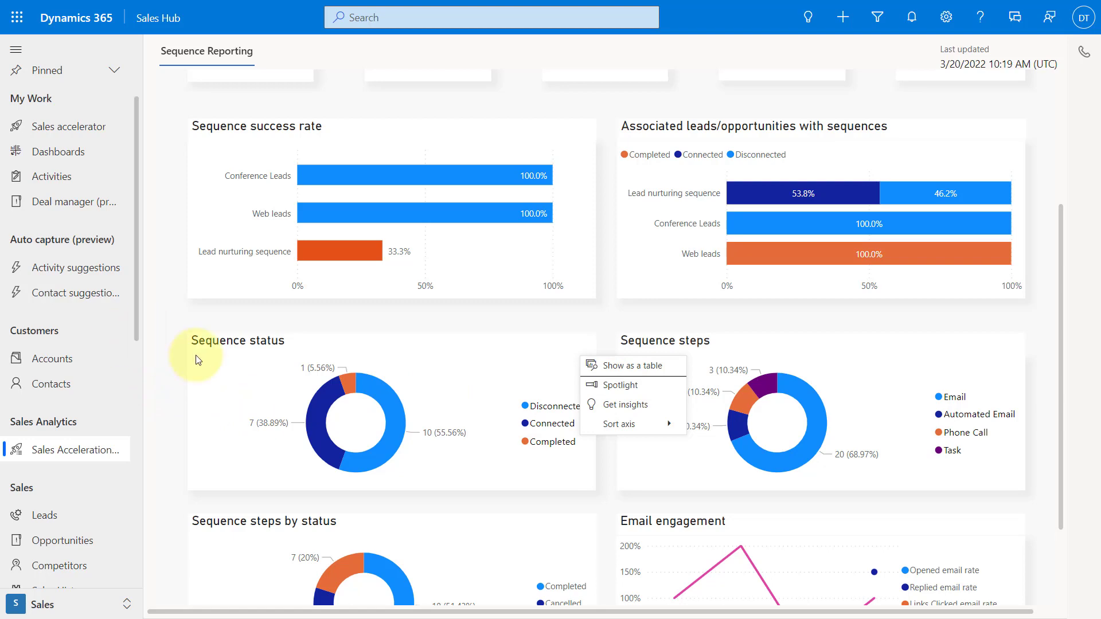
pyautogui.scroll(4, 195, 357)
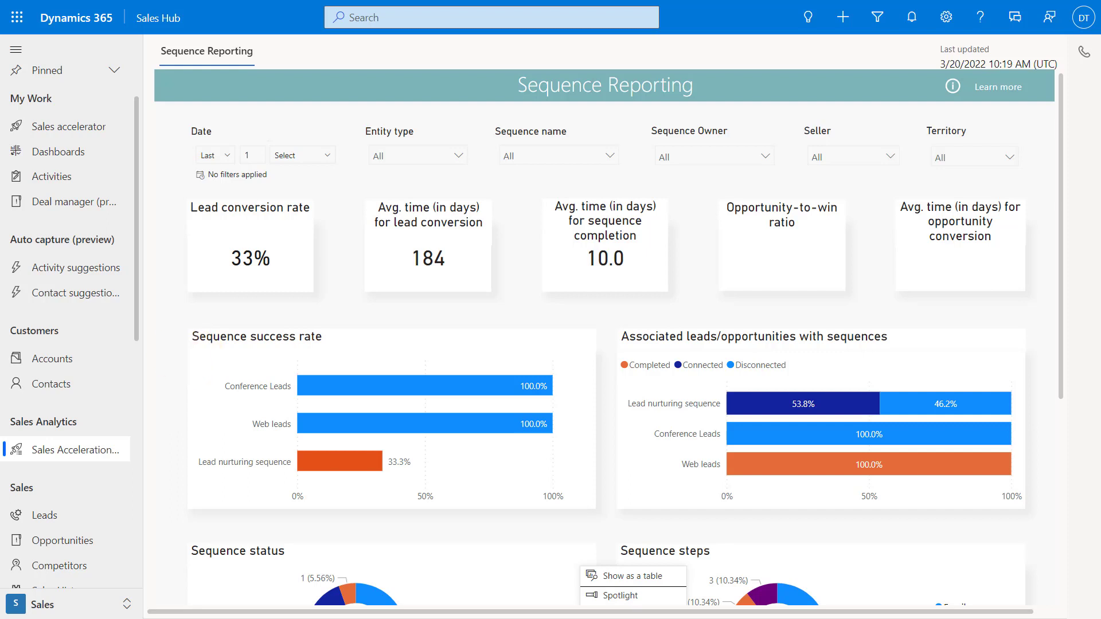
pyautogui.press('Escape')
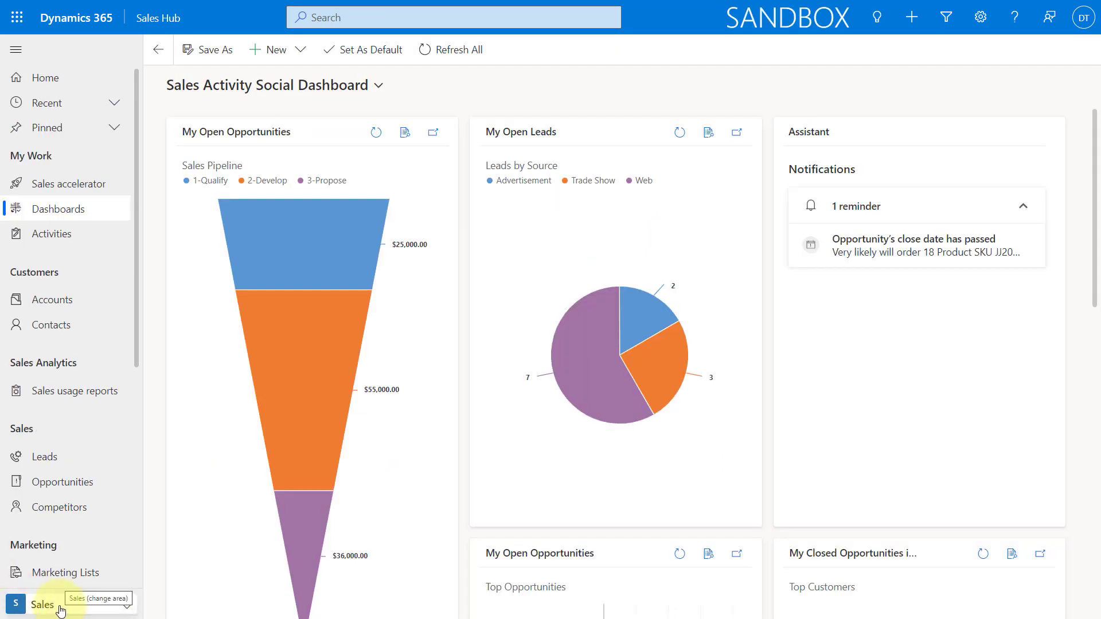
# Switch to the App Settings area to show its overview page.
pyautogui.click(60, 610)
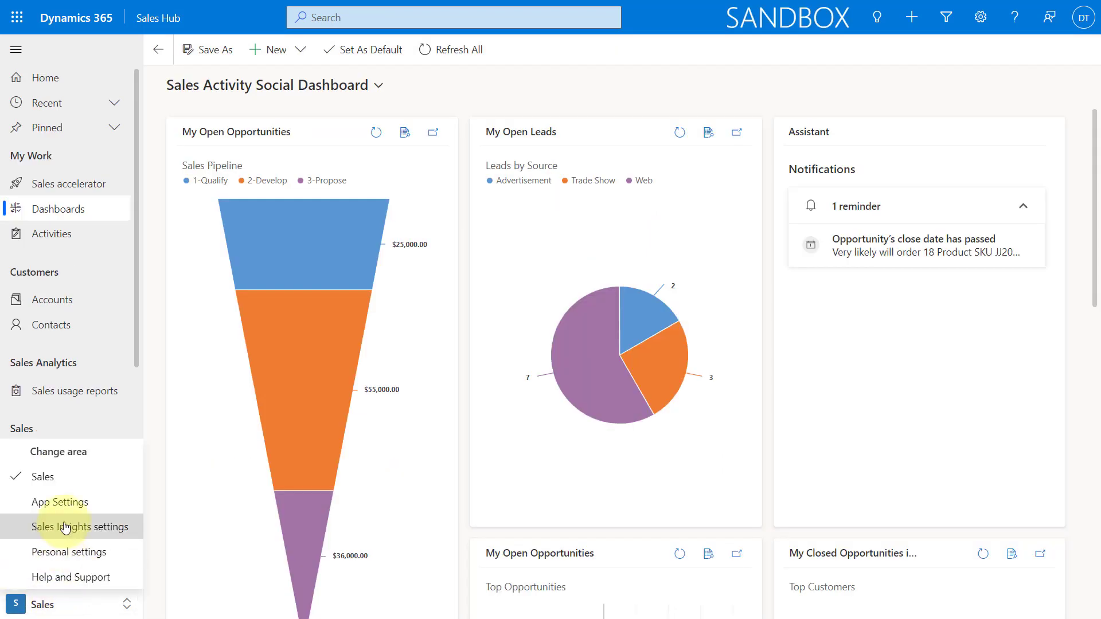
pyautogui.click(68, 505)
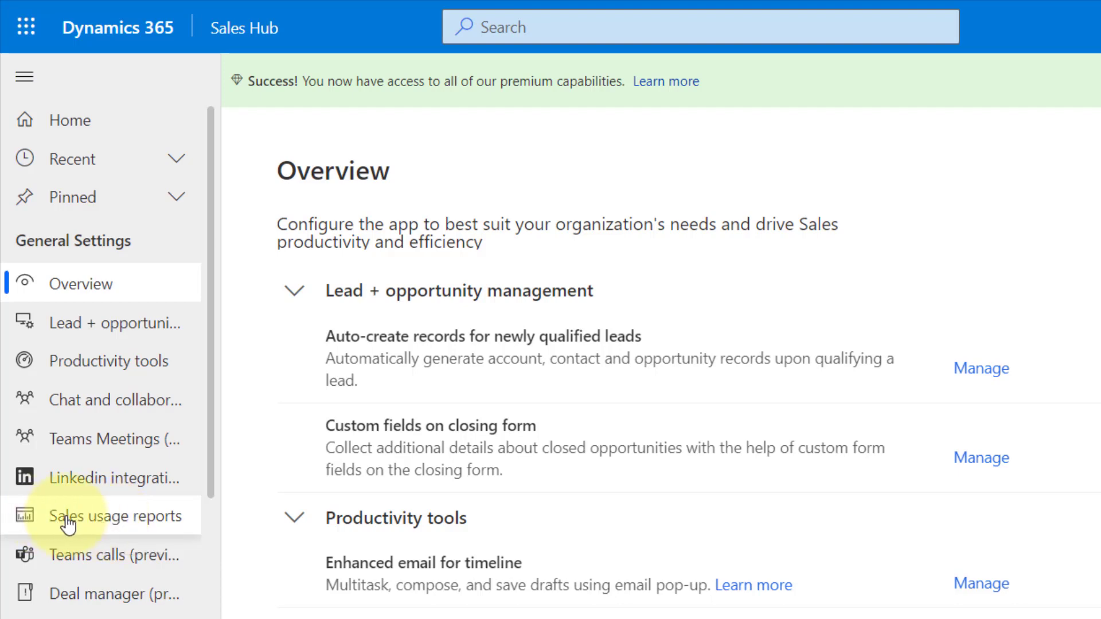
# Confirm Sales usage reports is Enabled, then return to Sales and open Sales usage reports.
pyautogui.click(101, 519)
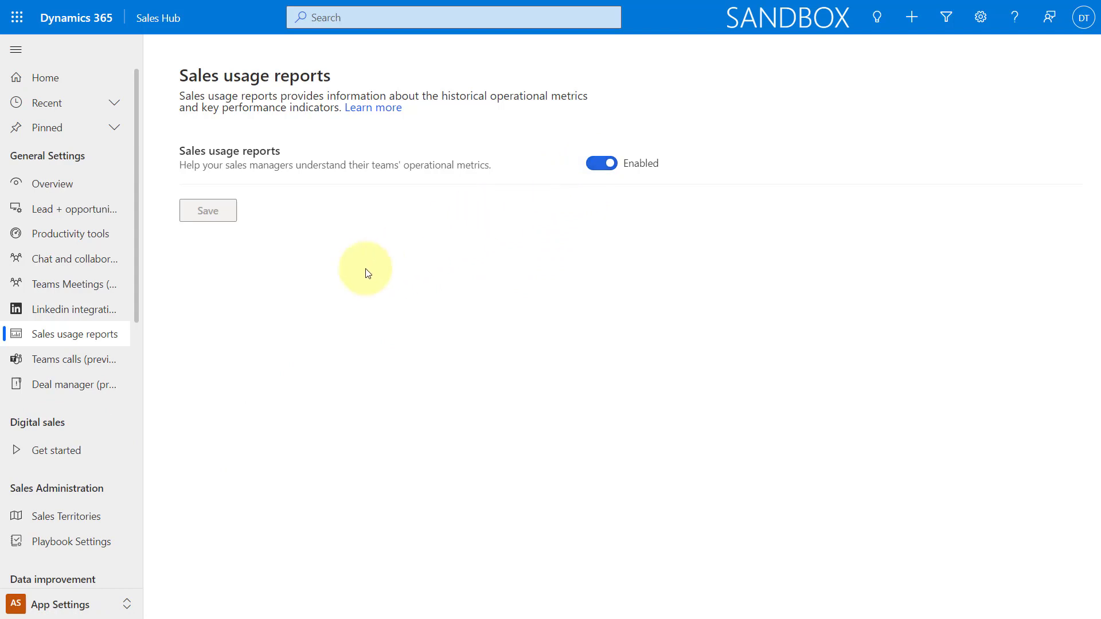
pyautogui.click(68, 607)
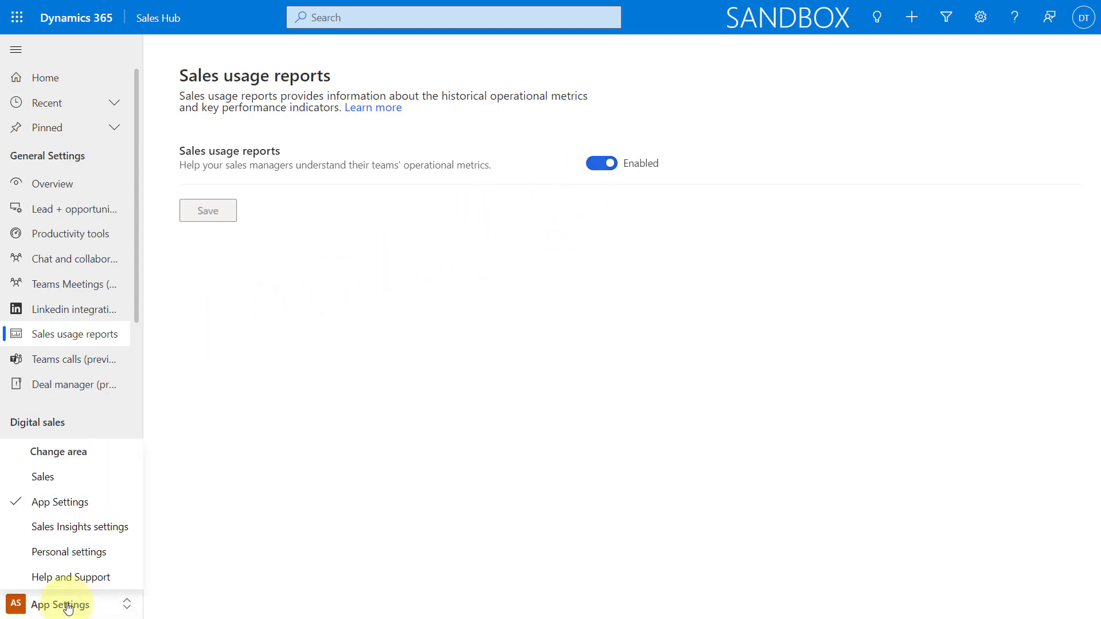
pyautogui.click(49, 477)
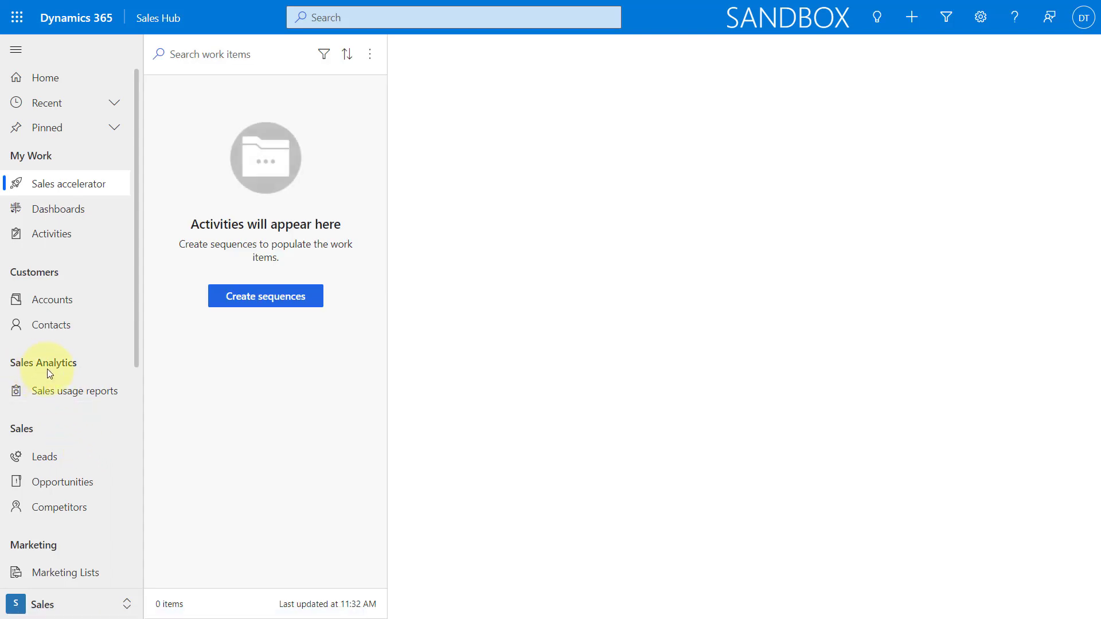
pyautogui.click(67, 396)
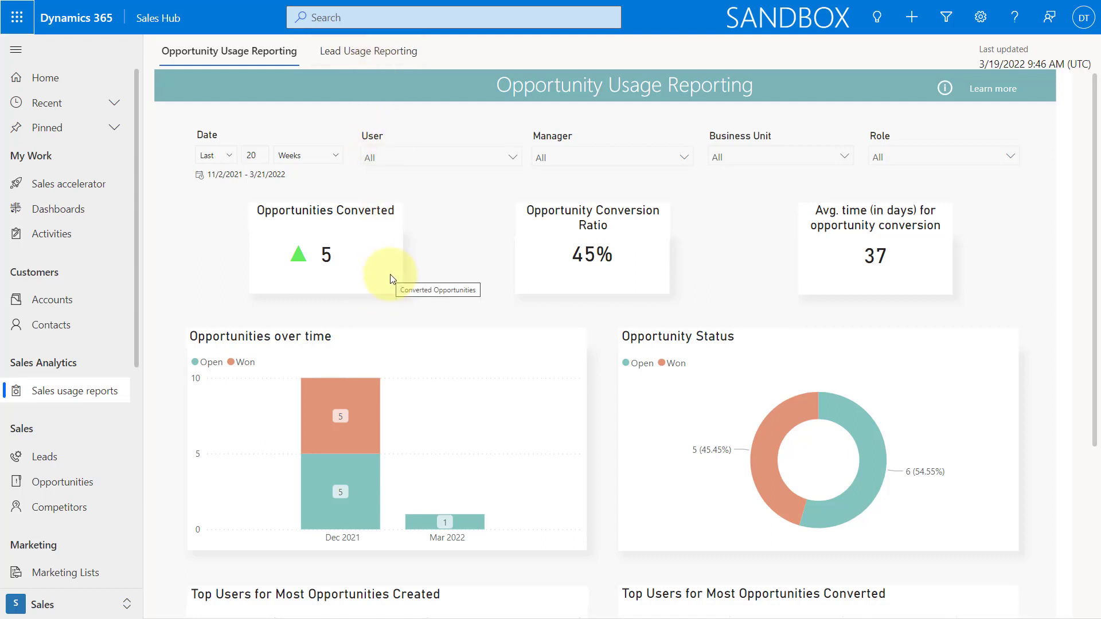
# Check the Date slicer's direction and unit choices, keeping Weeks.
pyautogui.click(230, 160)
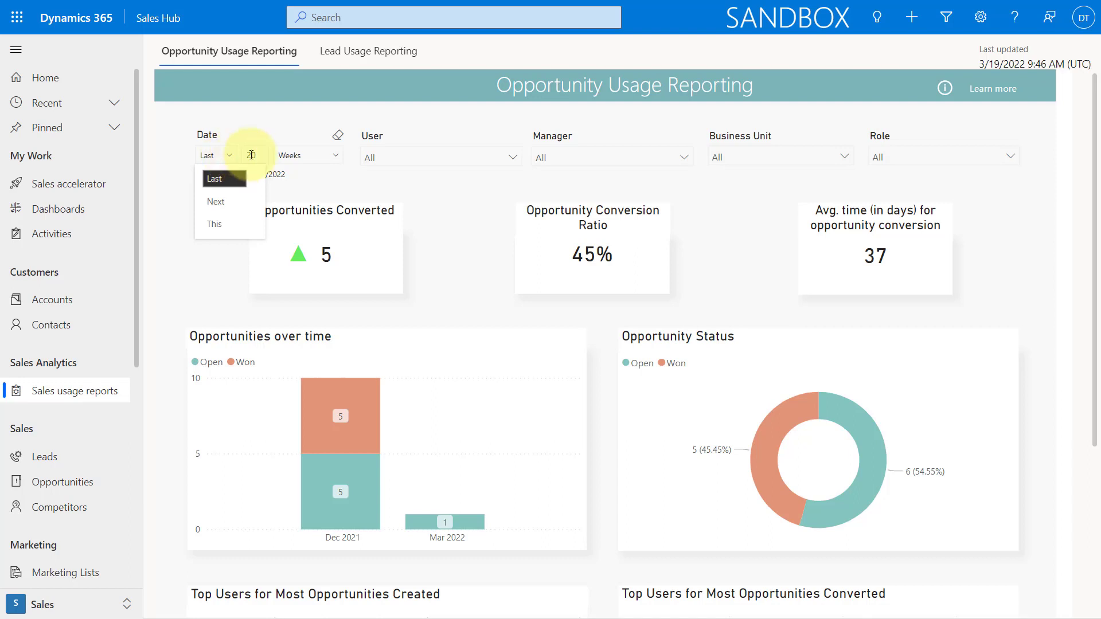
pyautogui.click(333, 160)
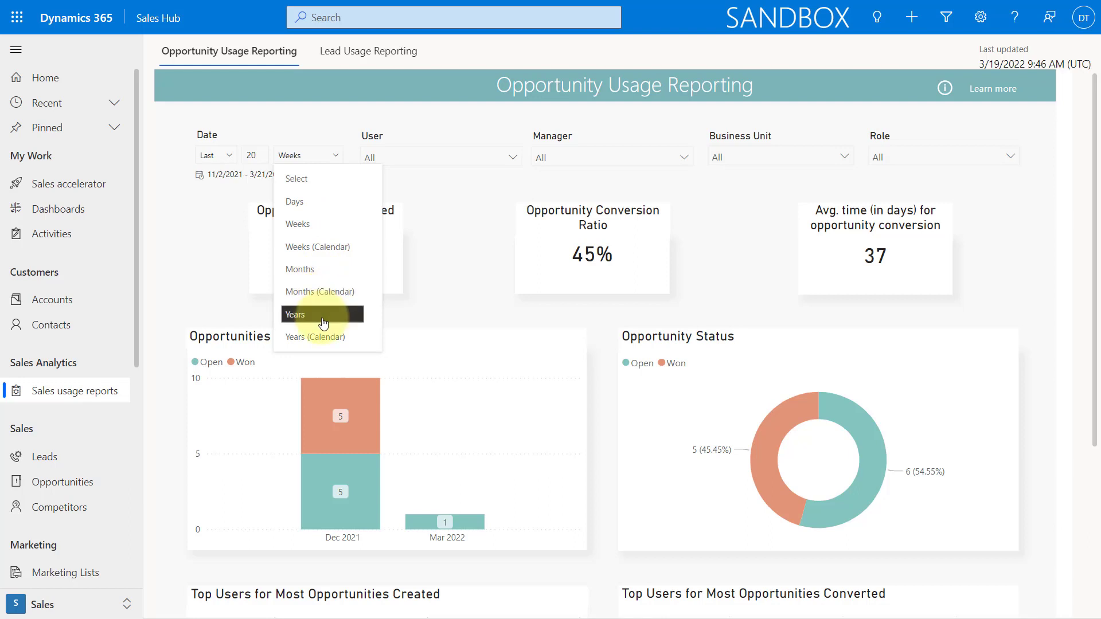
pyautogui.click(425, 130)
# Review the User, Manager, Business Unit and Role filters, leaving each at All.
pyautogui.click(507, 161)
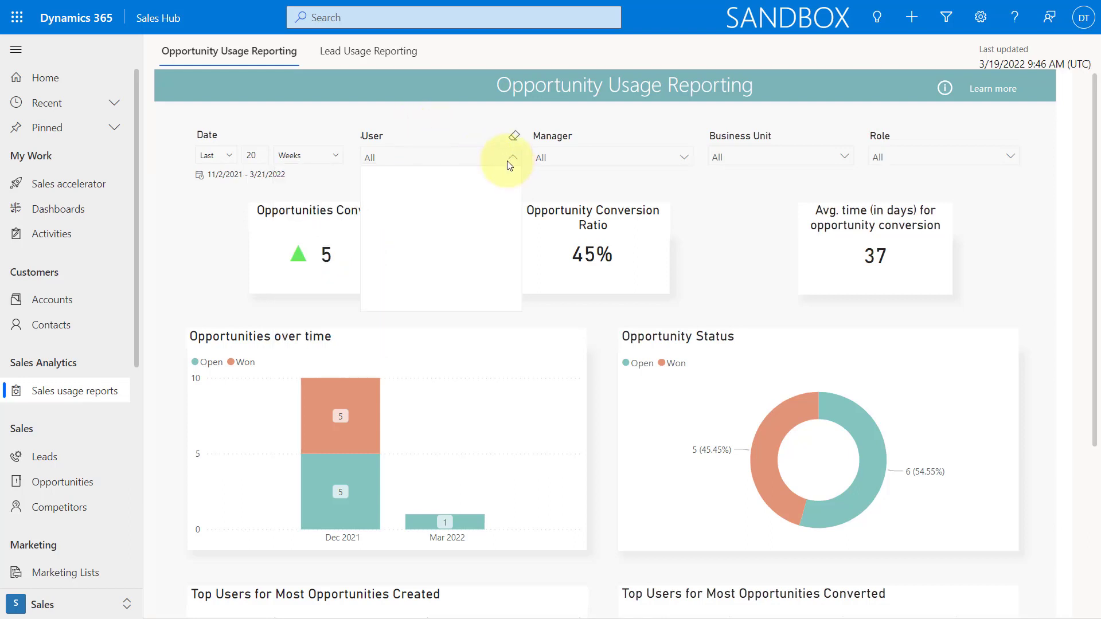
pyautogui.click(453, 140)
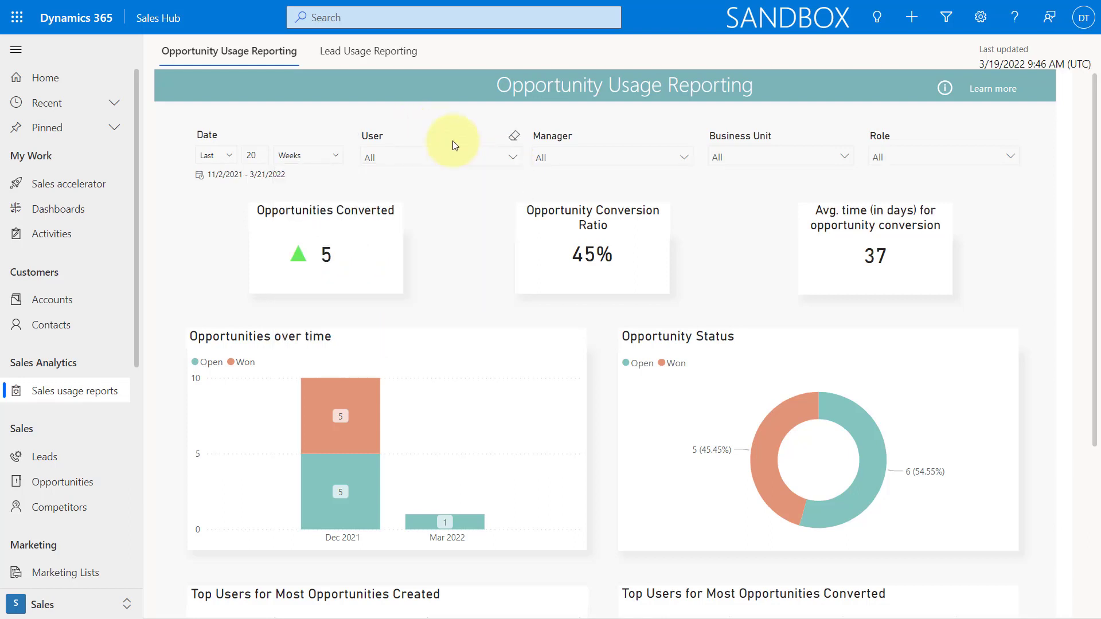
pyautogui.click(683, 160)
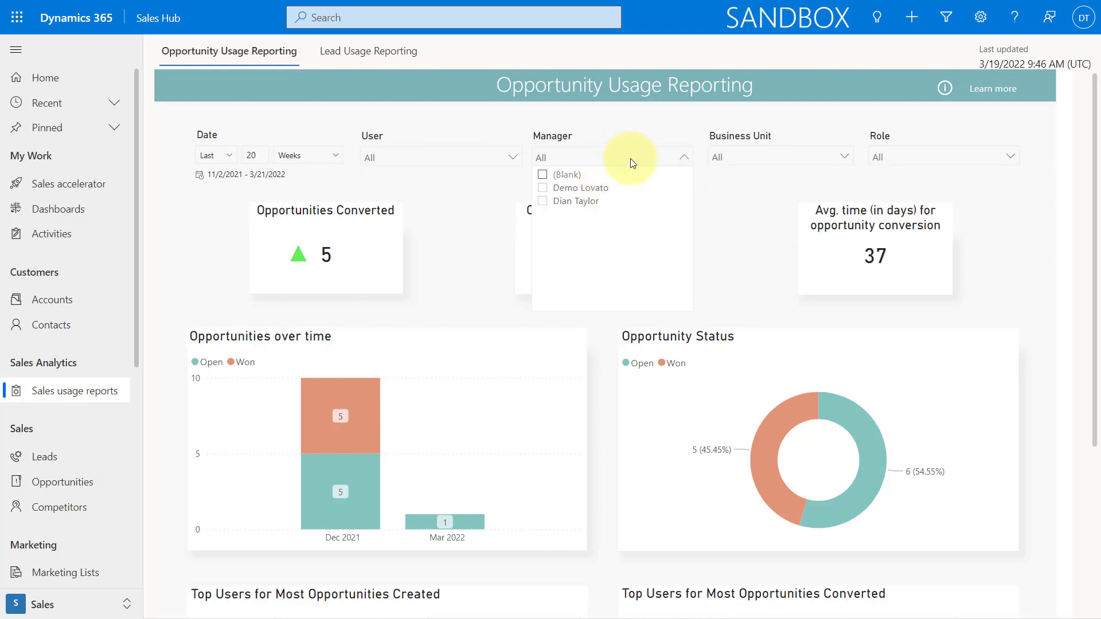
pyautogui.click(645, 124)
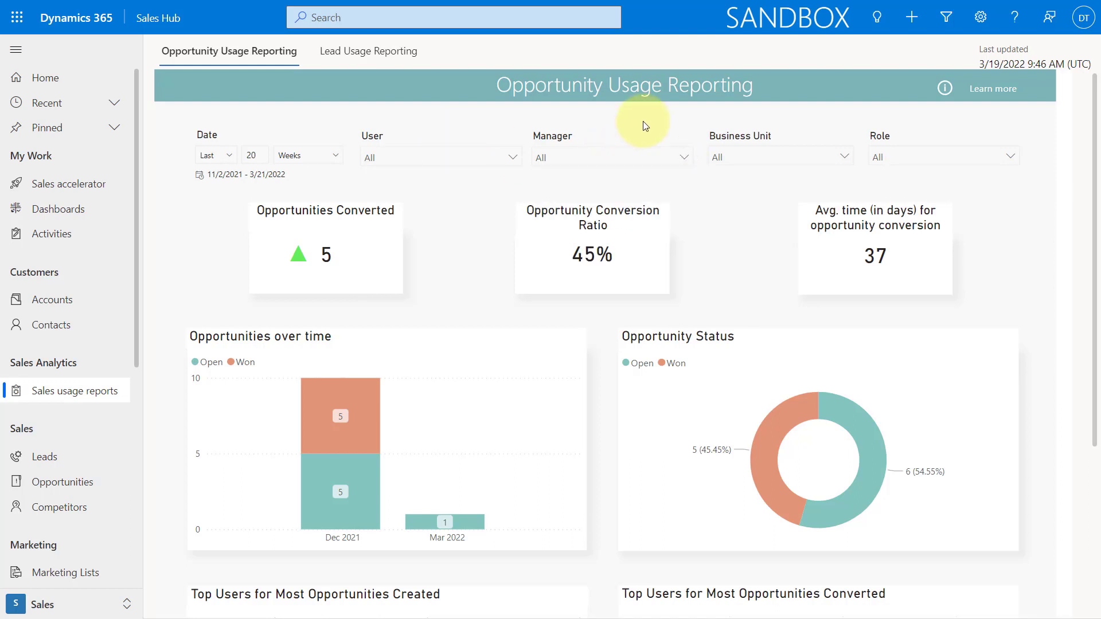
pyautogui.click(842, 157)
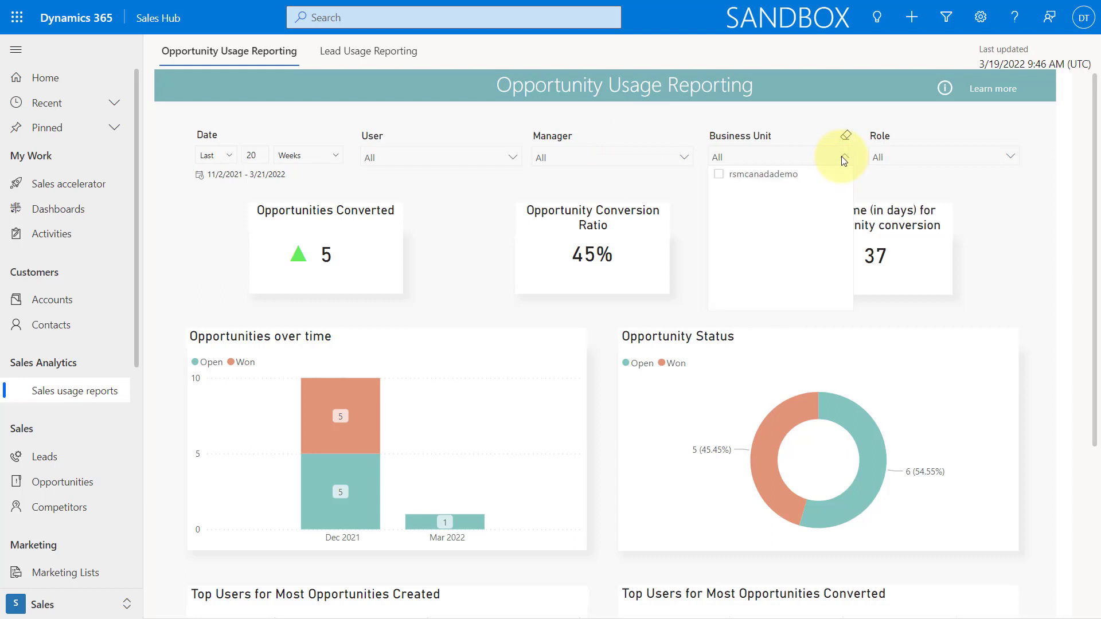
pyautogui.click(814, 116)
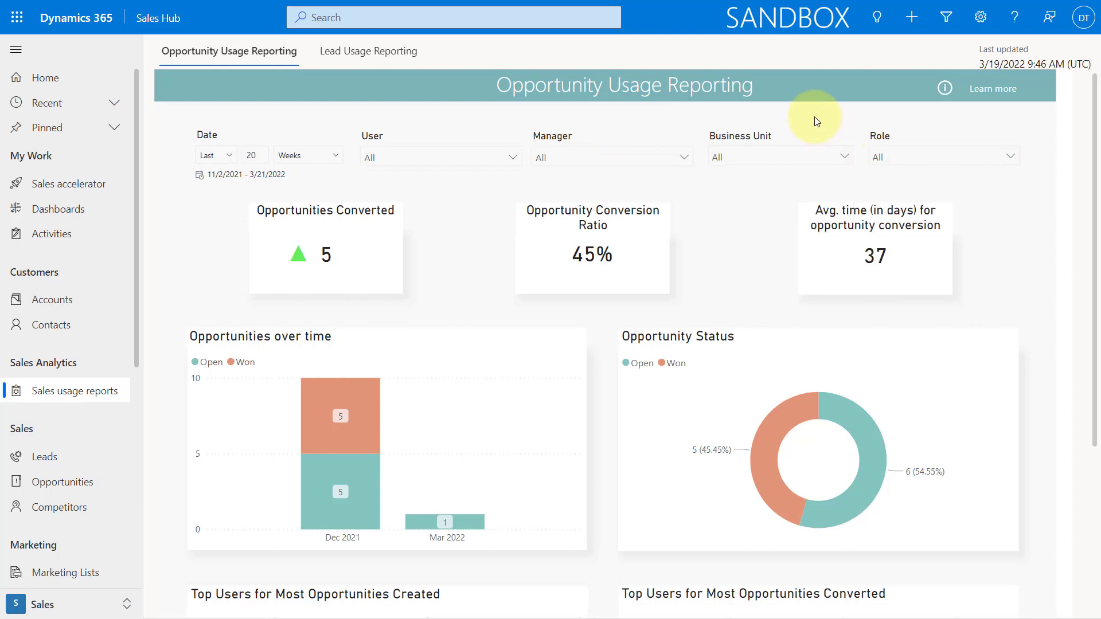
pyautogui.click(1011, 157)
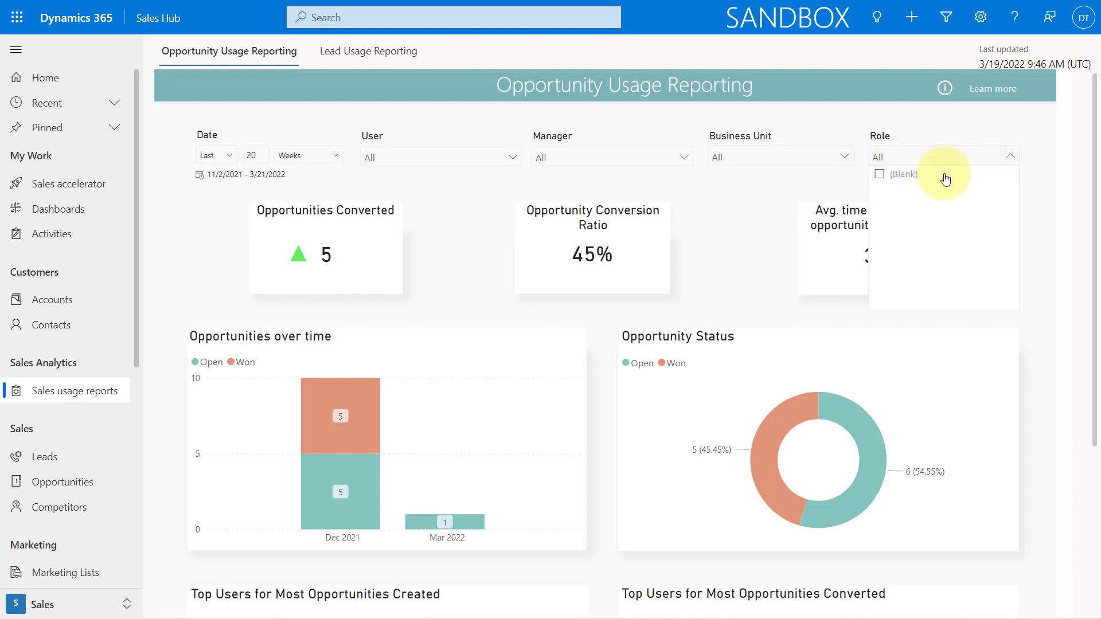
pyautogui.click(1009, 157)
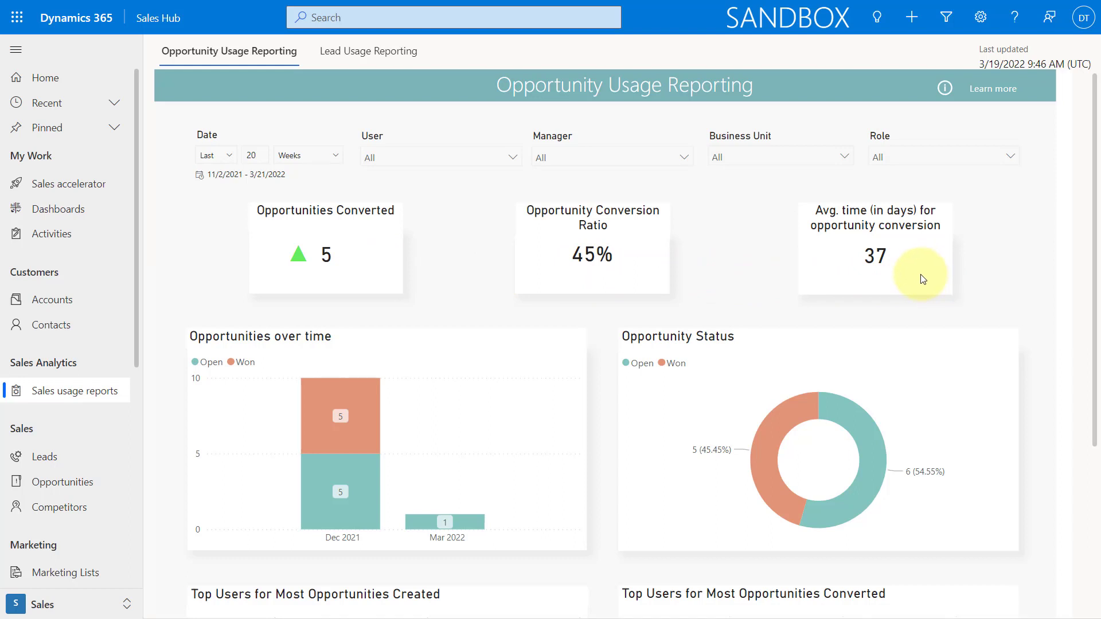
# Scroll down to the Top Users charts for opportunities created and converted.
pyautogui.scroll(-1, 922, 280)
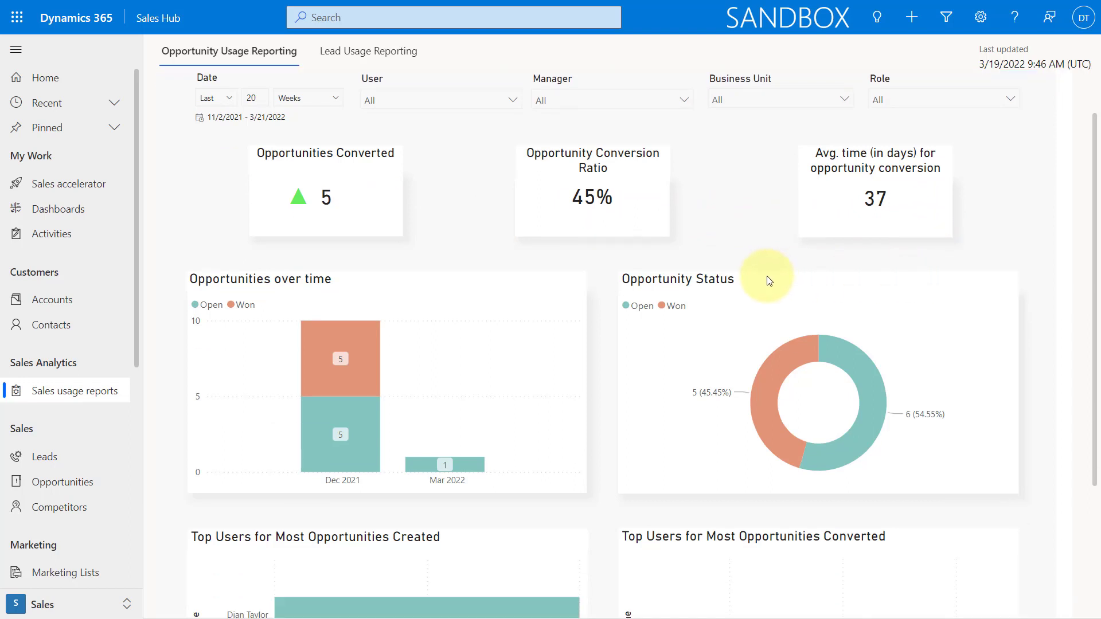
pyautogui.scroll(-1, 745, 280)
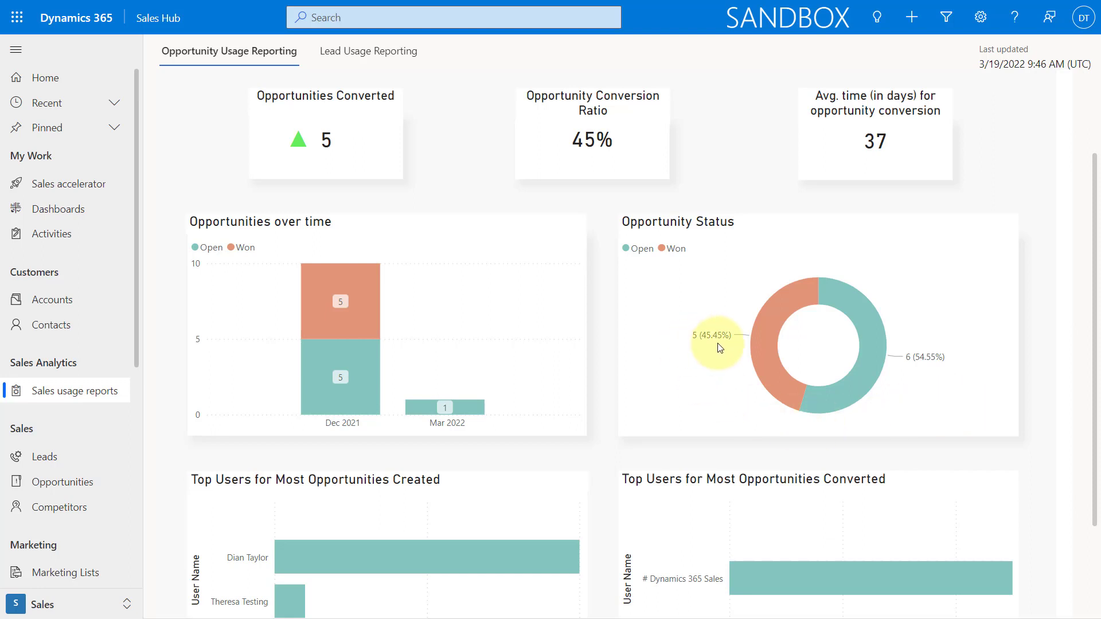
pyautogui.scroll(-2, 720, 365)
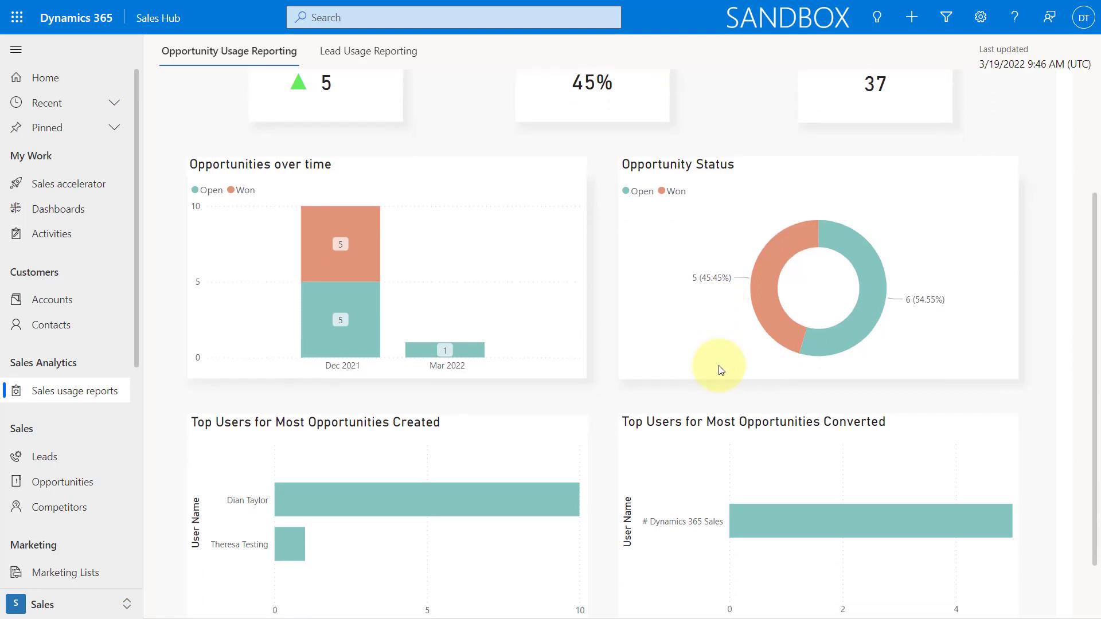
pyautogui.scroll(-1, 716, 370)
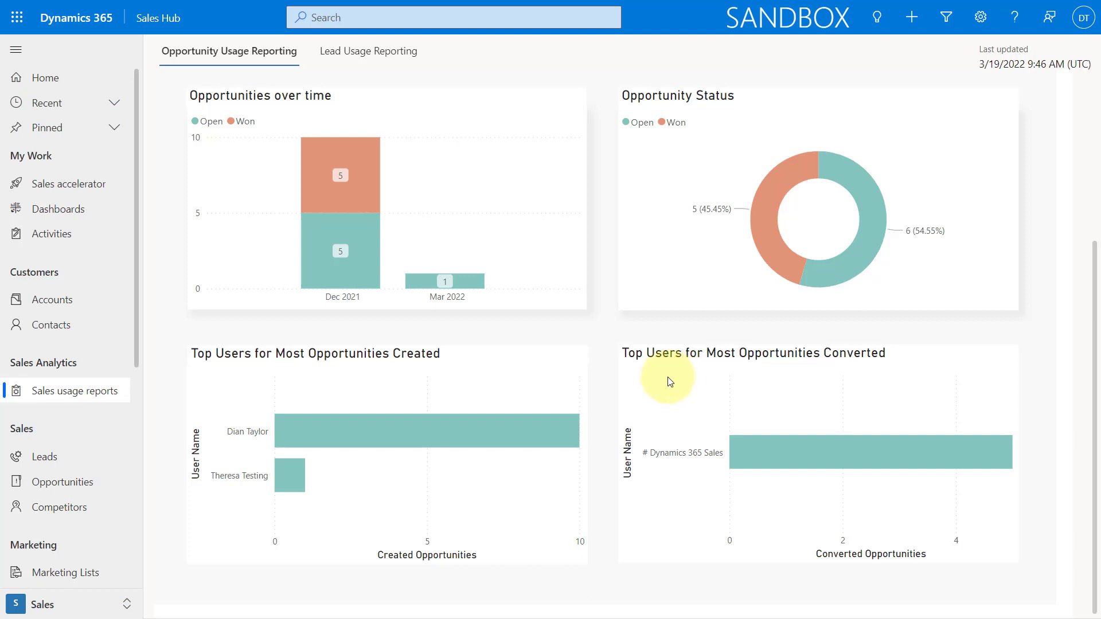
# Open Lead Usage Reporting to view 1 lead qualified, 6.25% conversion ratio, 37-day average conversion.
pyautogui.click(372, 53)
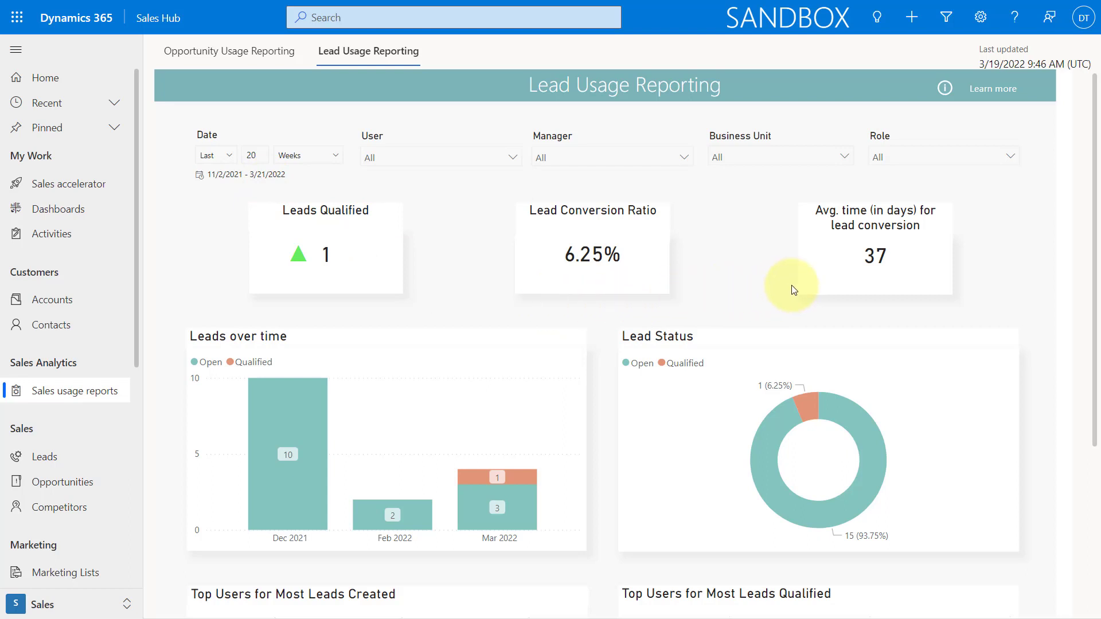
pyautogui.scroll(-2, 792, 284)
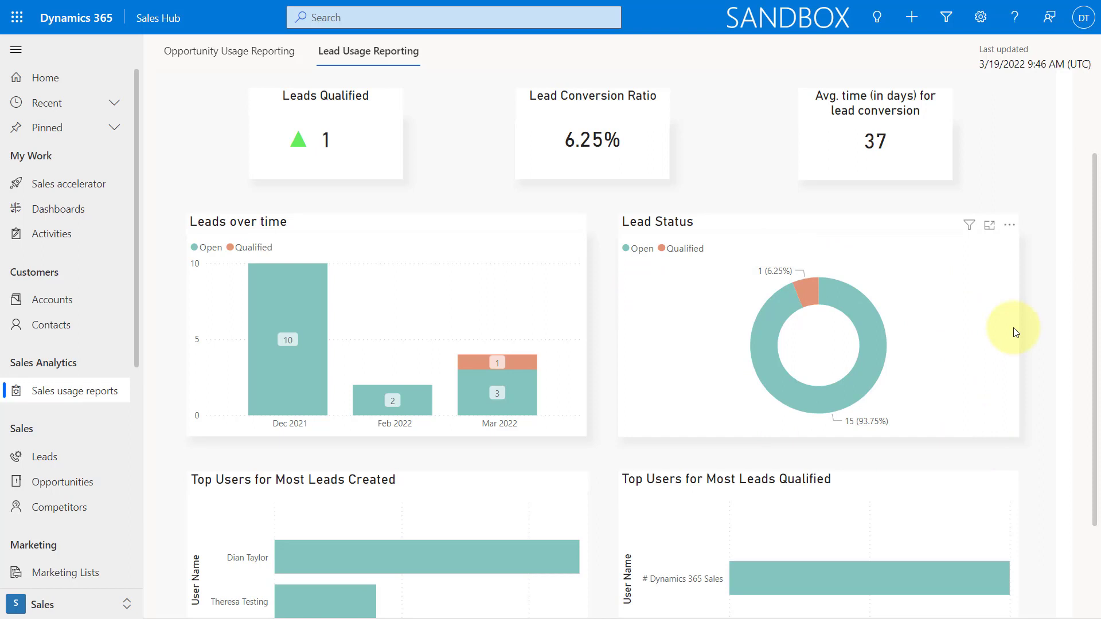
pyautogui.scroll(-3, 1014, 331)
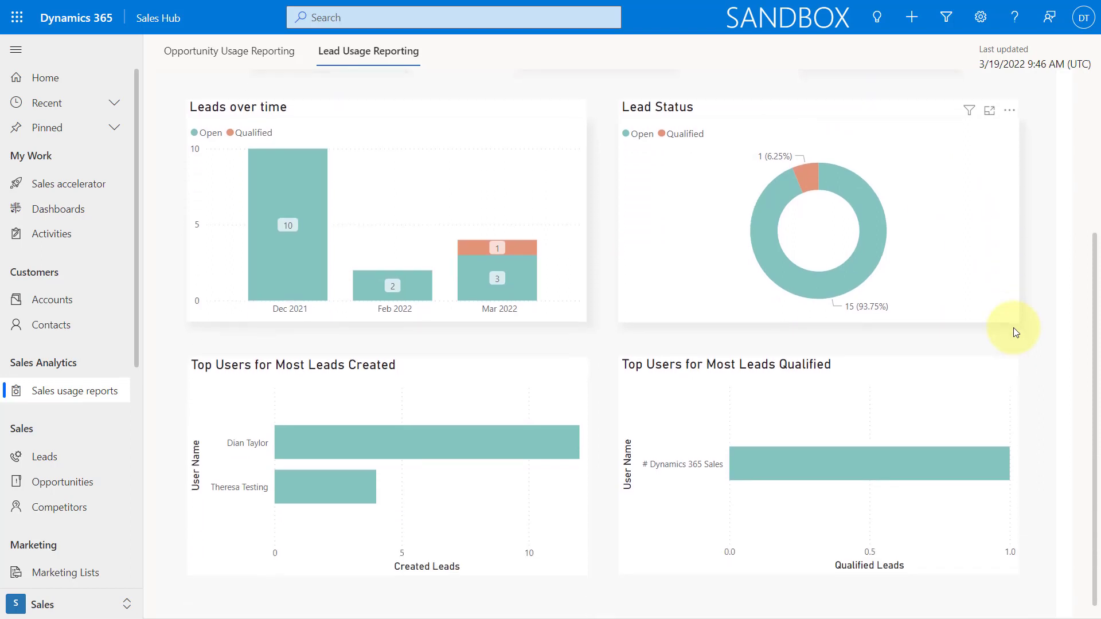